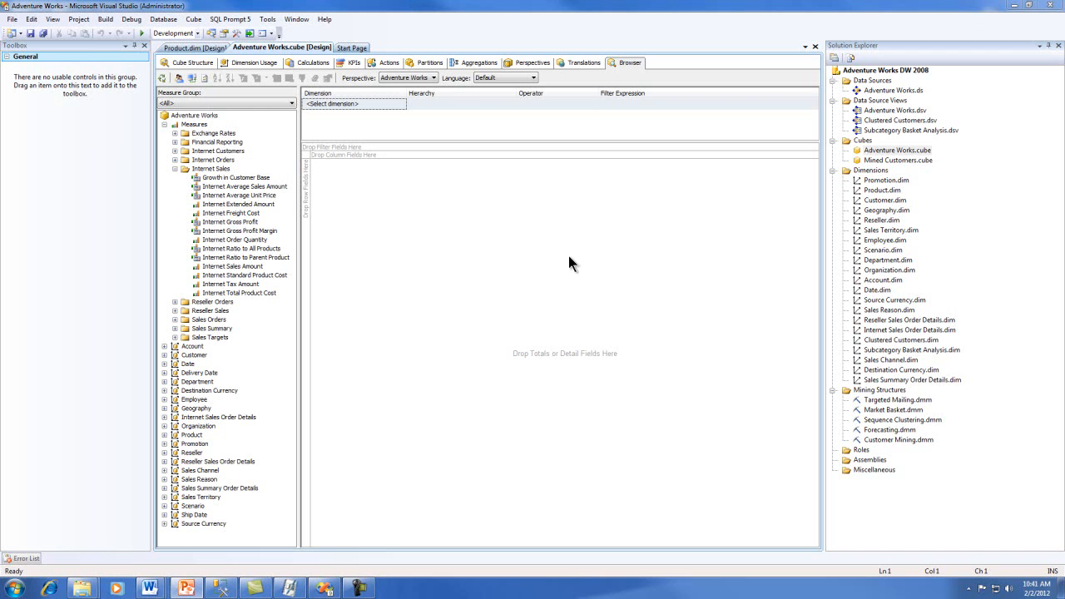
# Step: Switch to SQL Server Management Studio and browse the Plano Robotics Production DM cube in the PlanoRoboticsProductionDM database
pyautogui.click(221, 588)
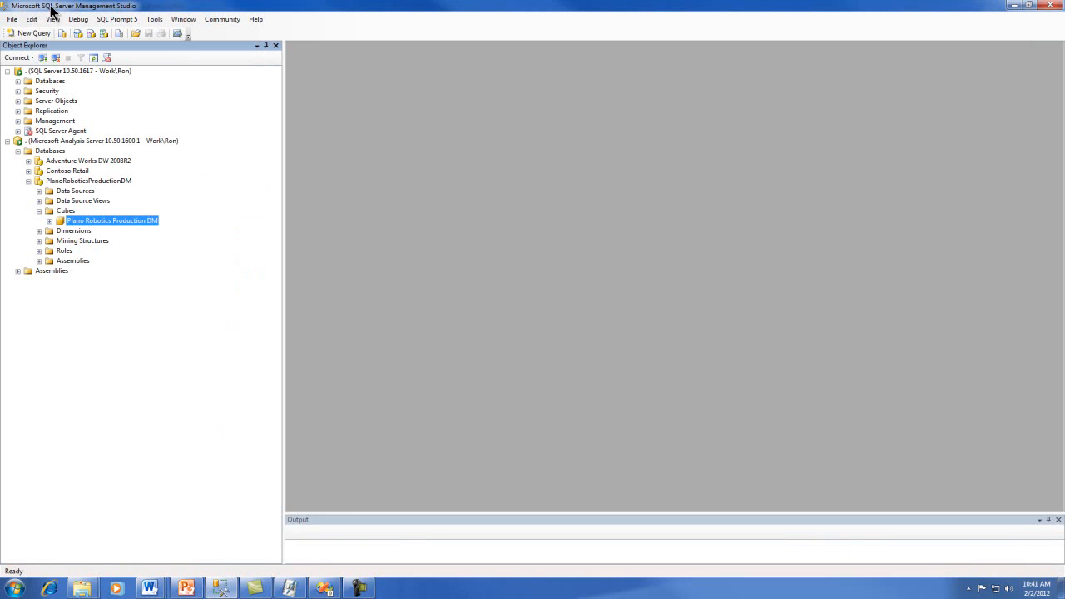
pyautogui.click(48, 143)
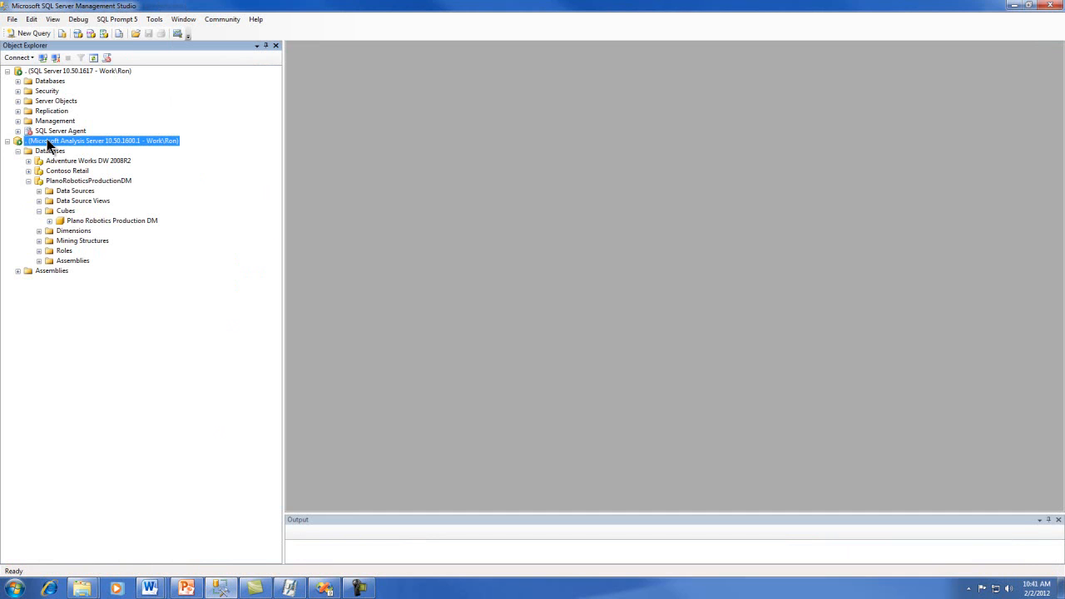
pyautogui.click(67, 180)
pyautogui.click(77, 222)
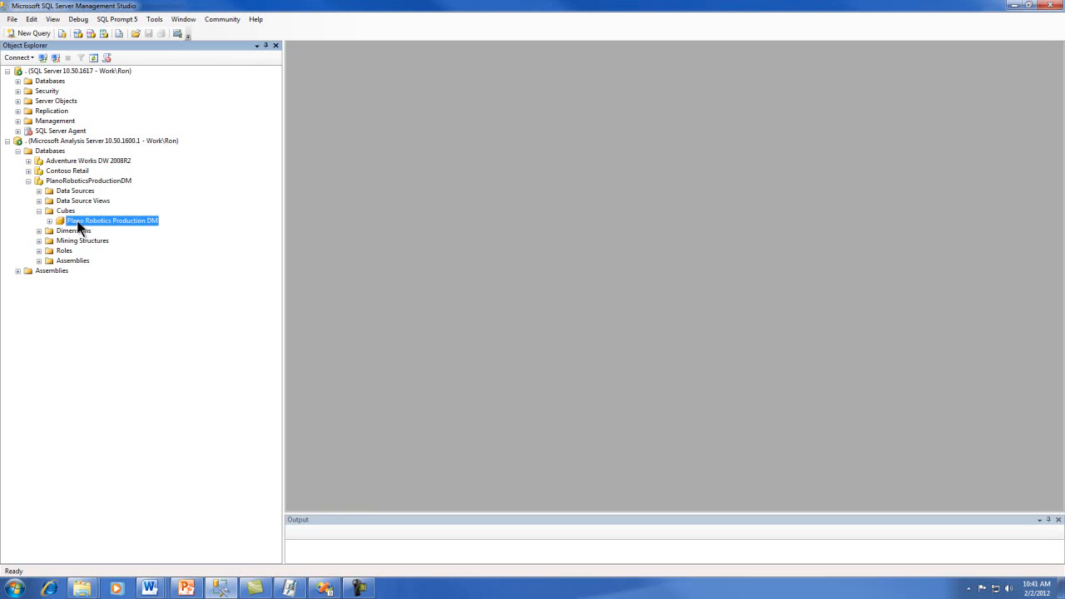
pyautogui.rightClick(72, 222)
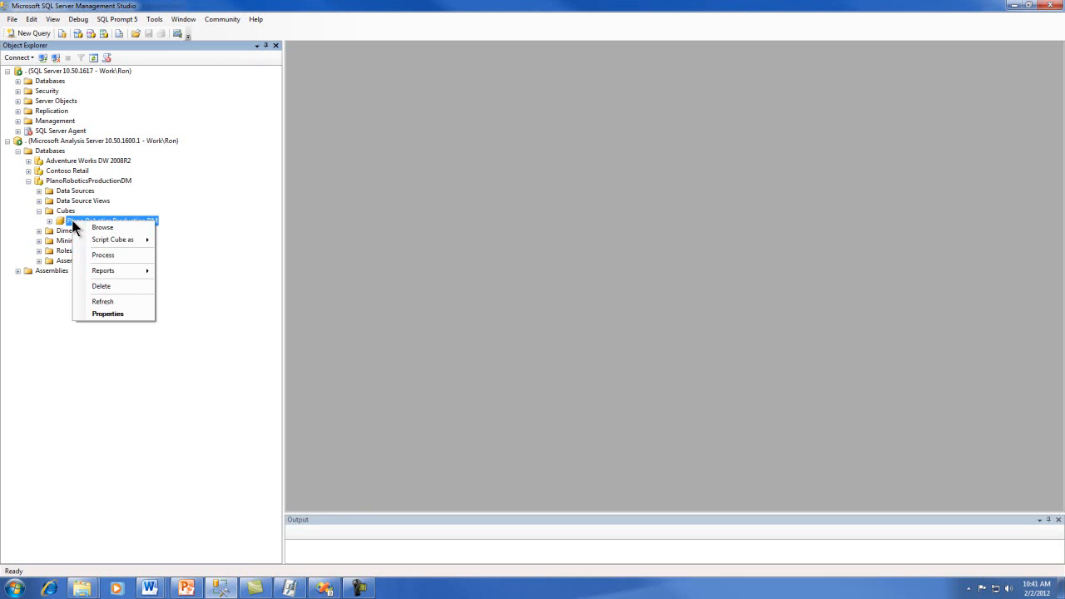
pyautogui.click(102, 227)
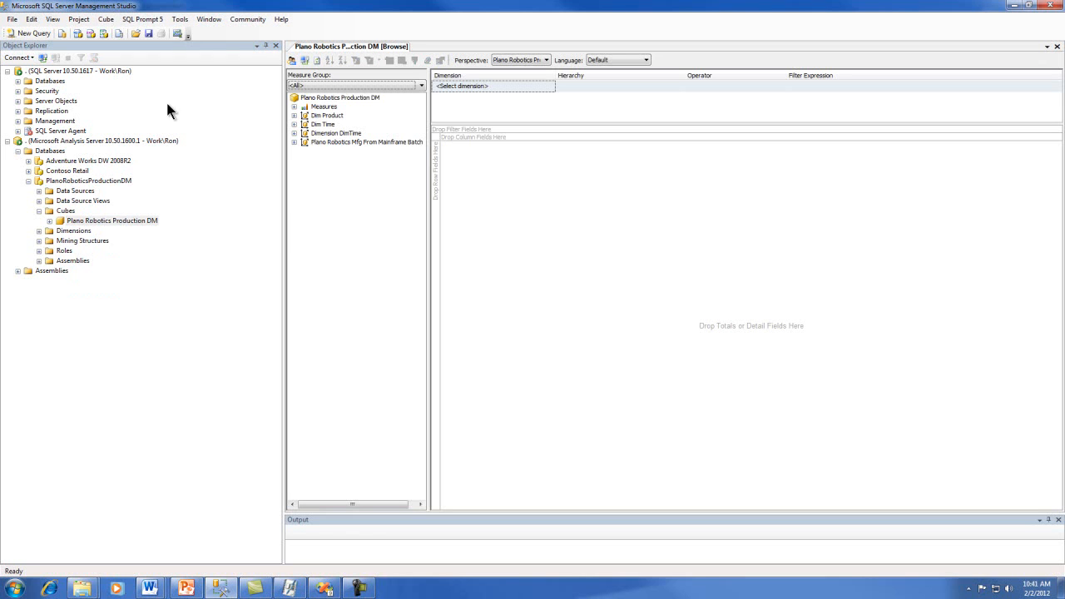
# Step: Expand the Inventory Fact measures and add Inventory Level to the cube browser's data area
pyautogui.click(293, 107)
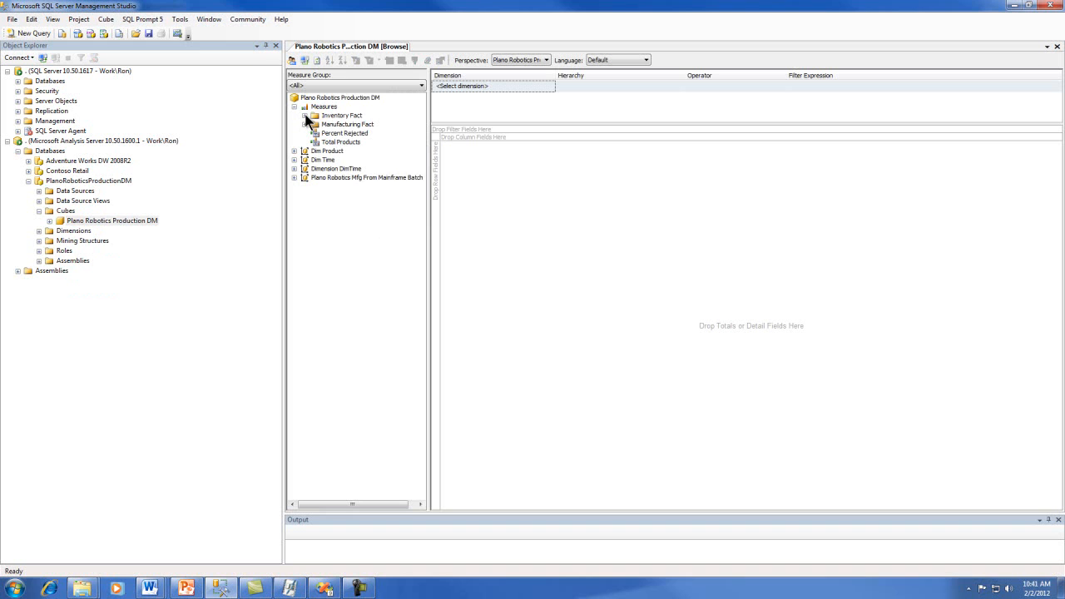
pyautogui.doubleClick(324, 116)
pyautogui.rightClick(348, 124)
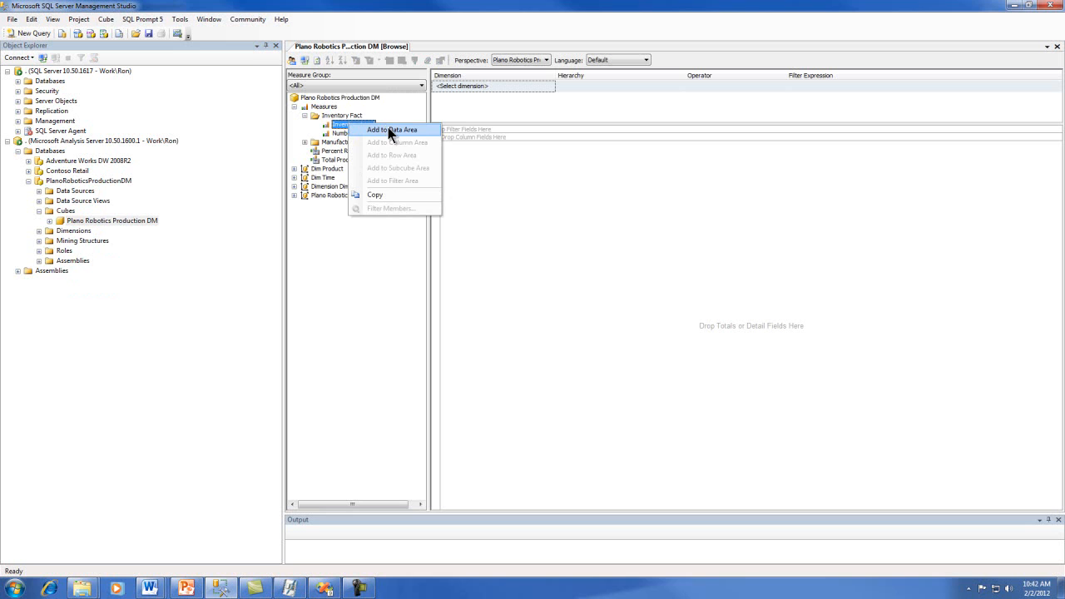
pyautogui.click(387, 130)
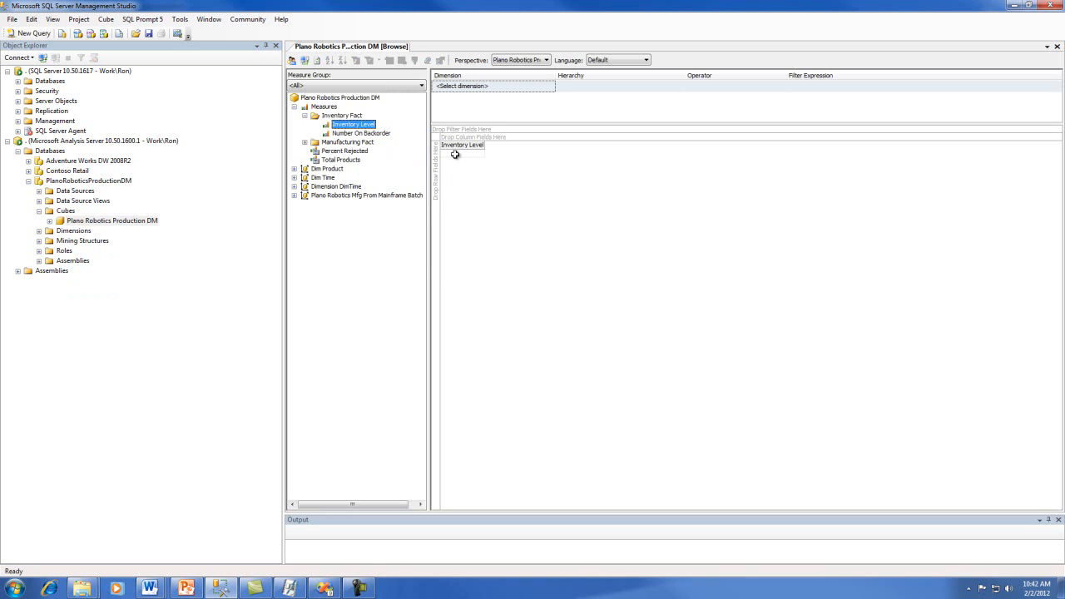
# Step: Process the Plano Robotics Production DM cube with the Process Full option and close the processing dialogs
pyautogui.rightClick(61, 224)
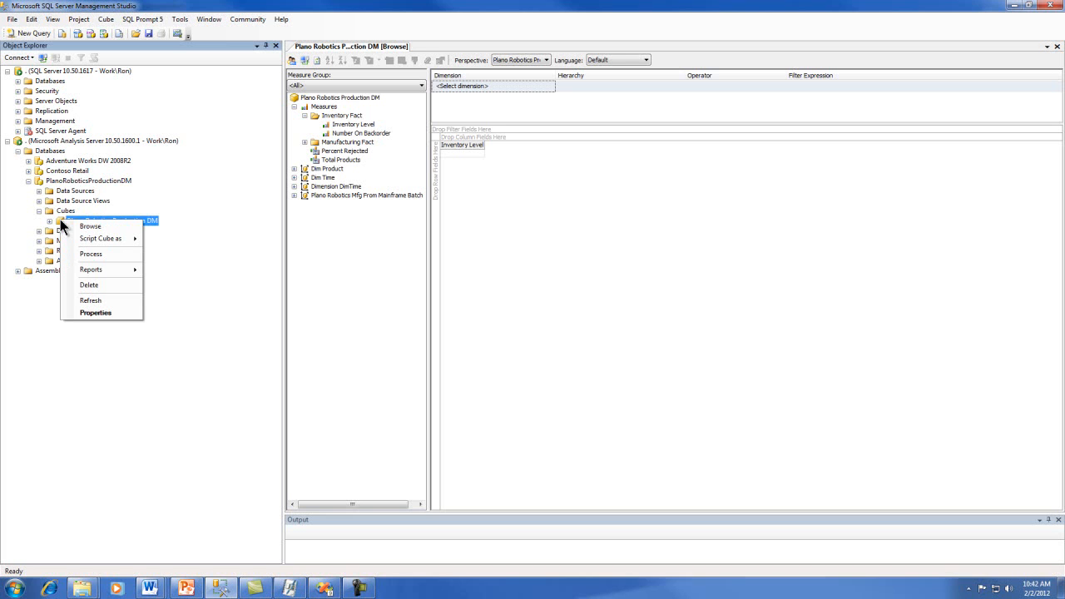
pyautogui.click(87, 254)
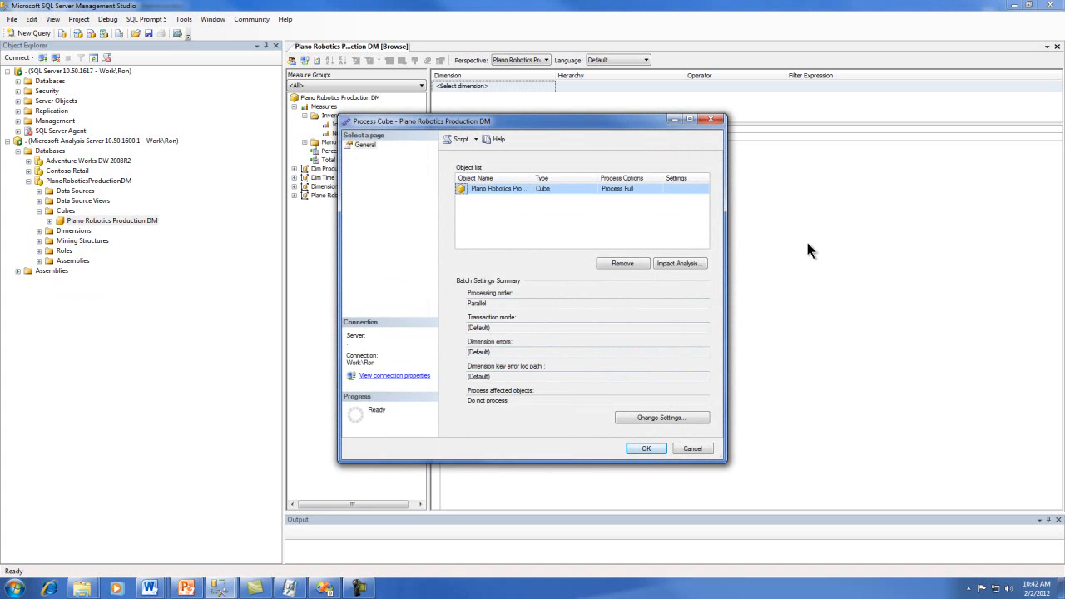
pyautogui.click(642, 448)
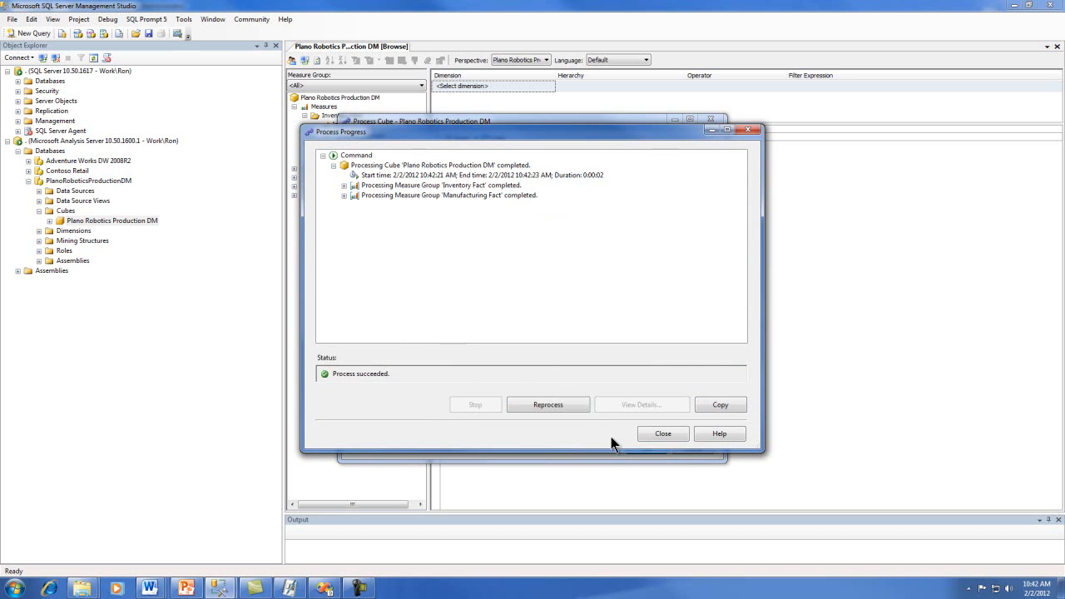
pyautogui.click(668, 435)
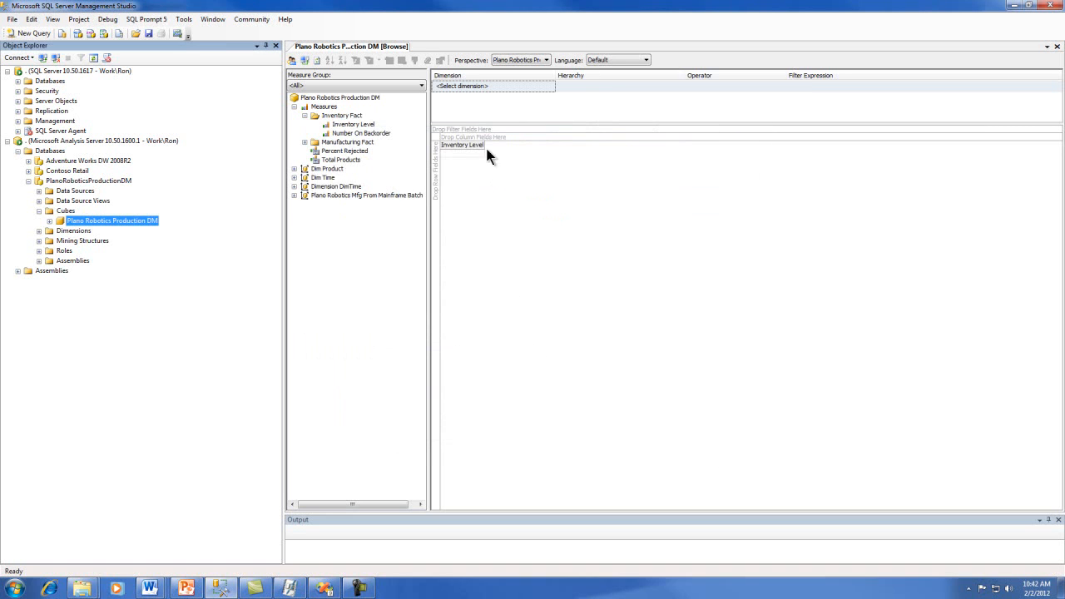
# Step: Clear the cube browser's results and add the Inventory Level and Number On Backorder measures to the data area
pyautogui.rightClick(516, 185)
pyautogui.click(586, 245)
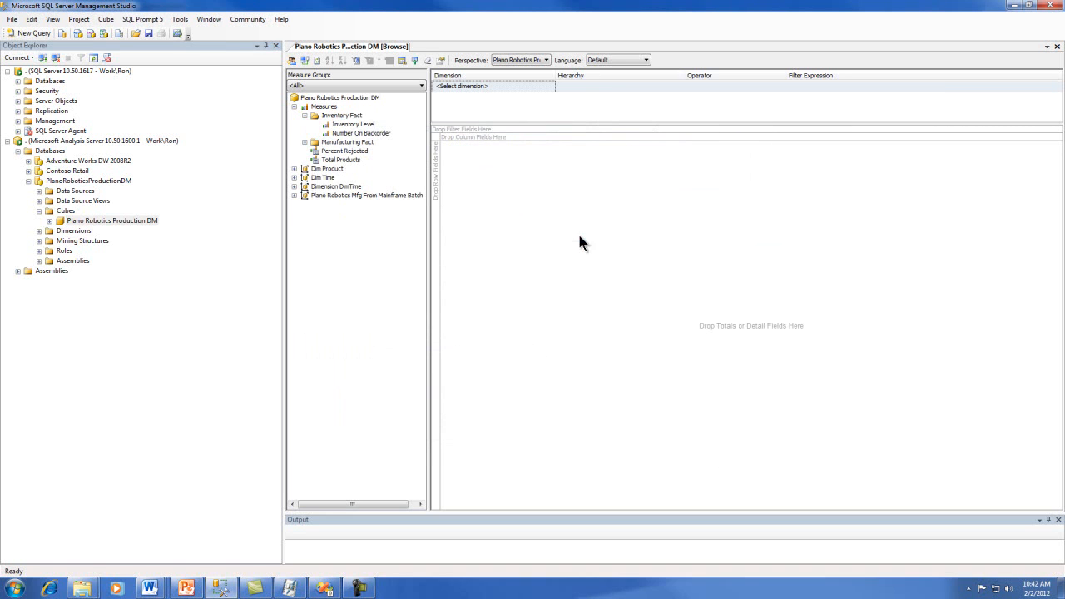
pyautogui.rightClick(347, 125)
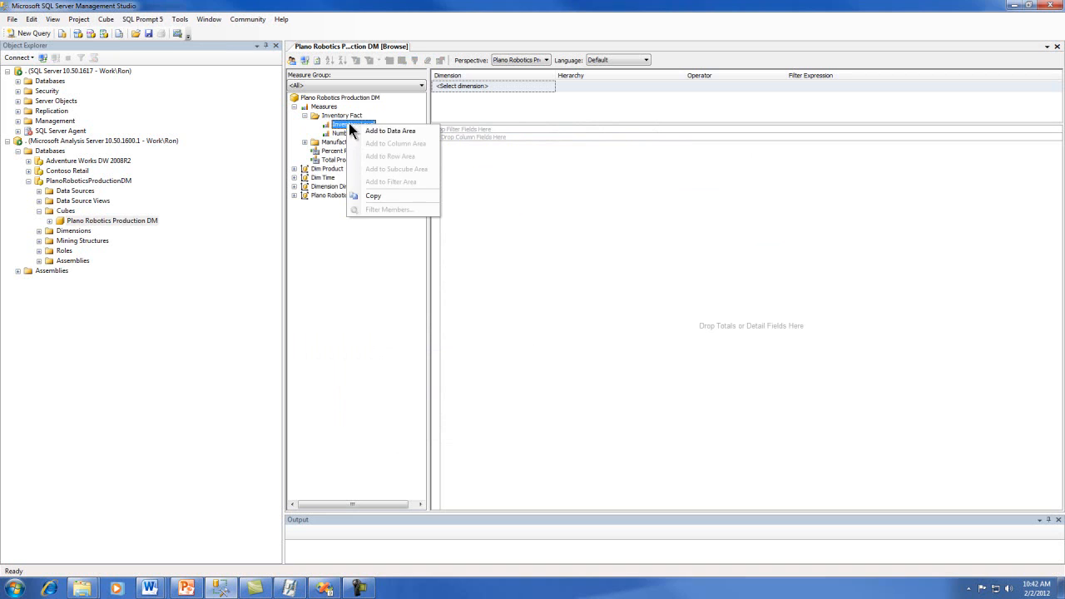
pyautogui.click(384, 130)
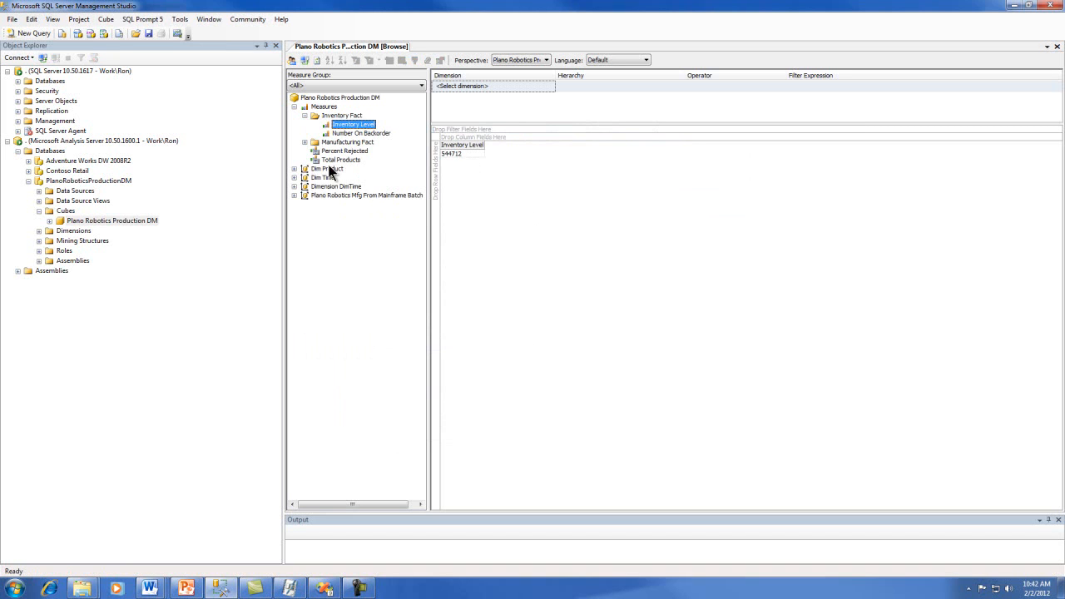
pyautogui.rightClick(335, 134)
pyautogui.click(356, 137)
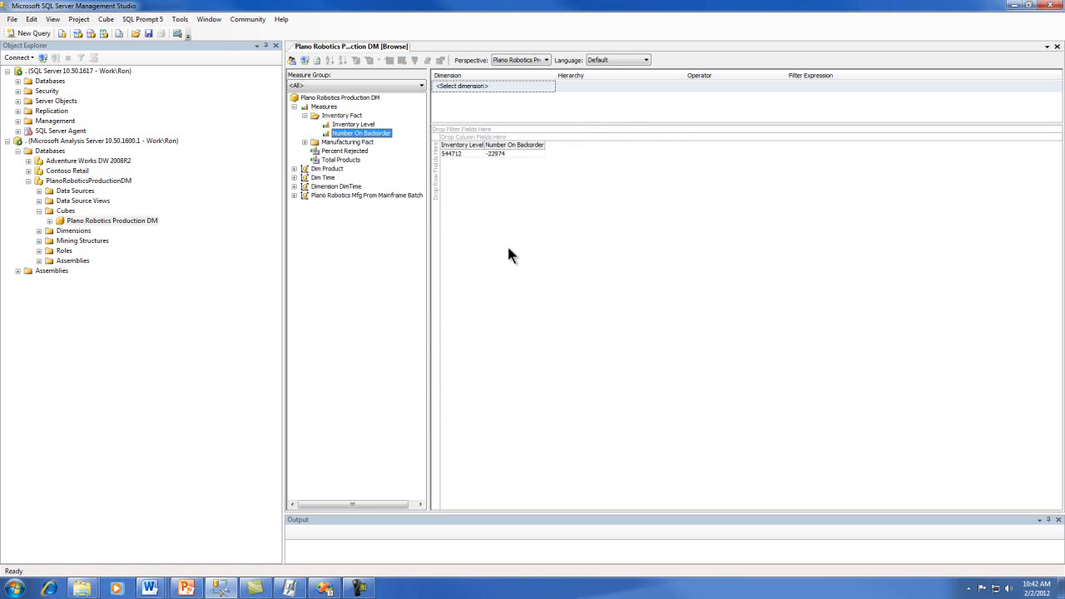
# Step: Add Dim Product's Product Hierarchy to the row area and expand Animal and Annimated down to the product codes
pyautogui.click(294, 169)
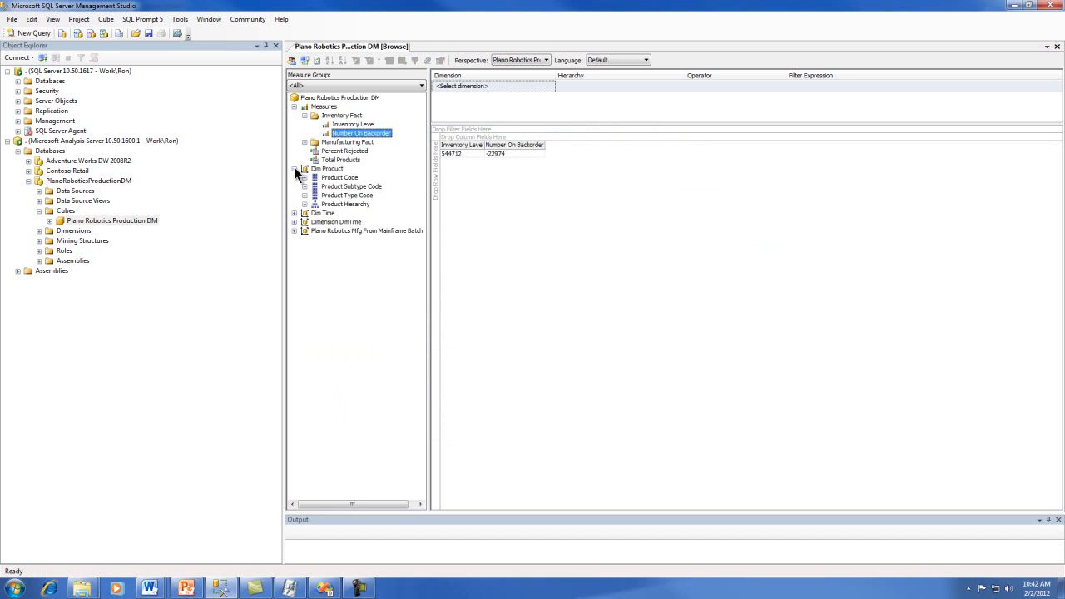
pyautogui.moveTo(331, 207); pyautogui.dragTo(304, 215)
pyautogui.rightClick(339, 209)
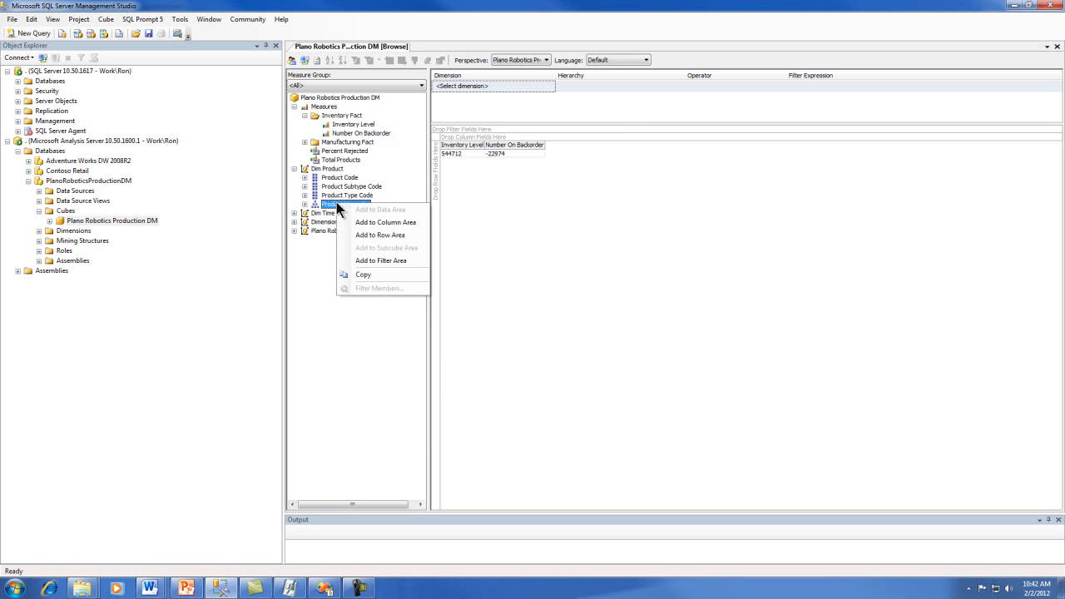
pyautogui.click(390, 236)
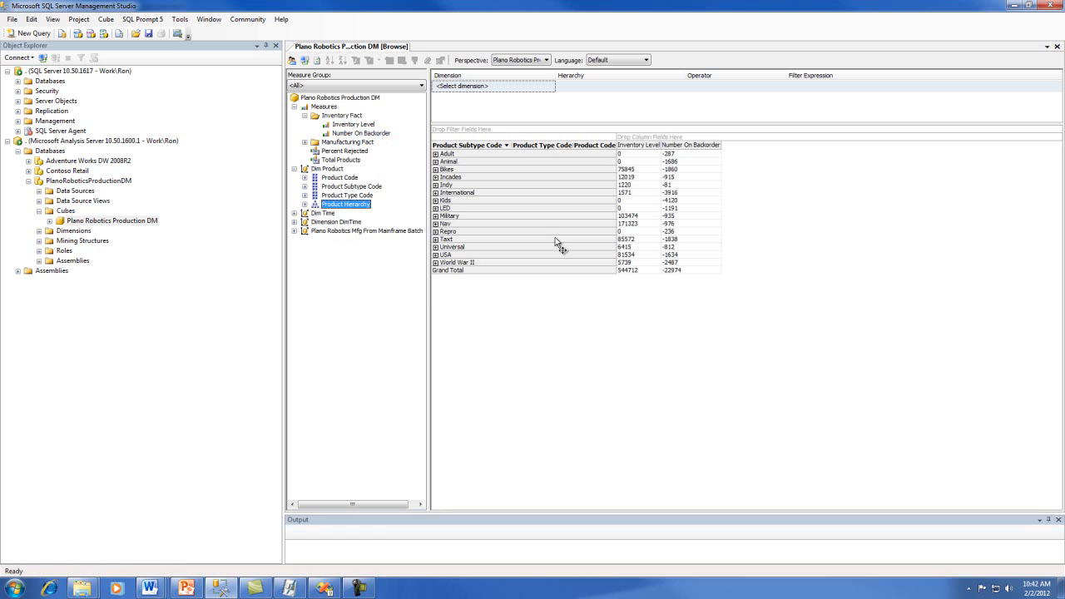
pyautogui.click(435, 162)
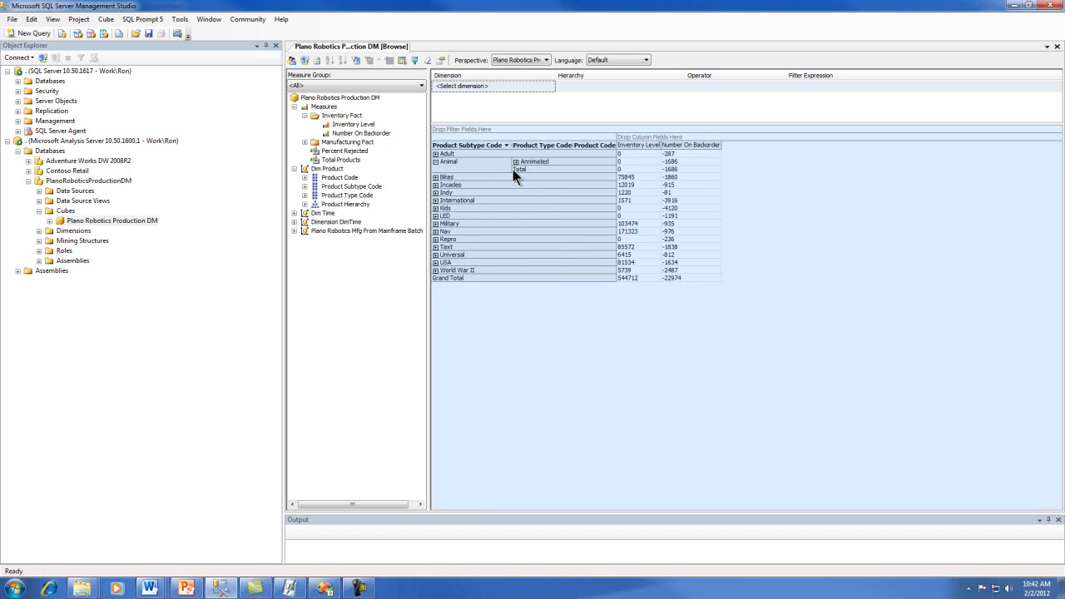
pyautogui.click(516, 162)
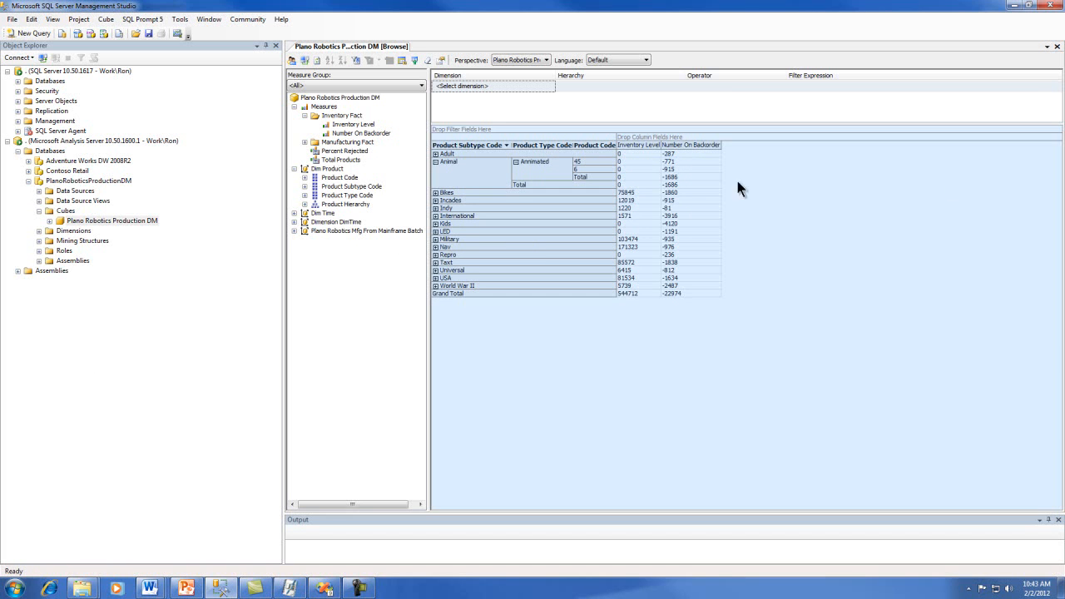
# Step: Close the Plano Robotics cube browser and browse the Adventure Works cube in the Adventure Works DW 2008R2 database
pyautogui.click(1057, 46)
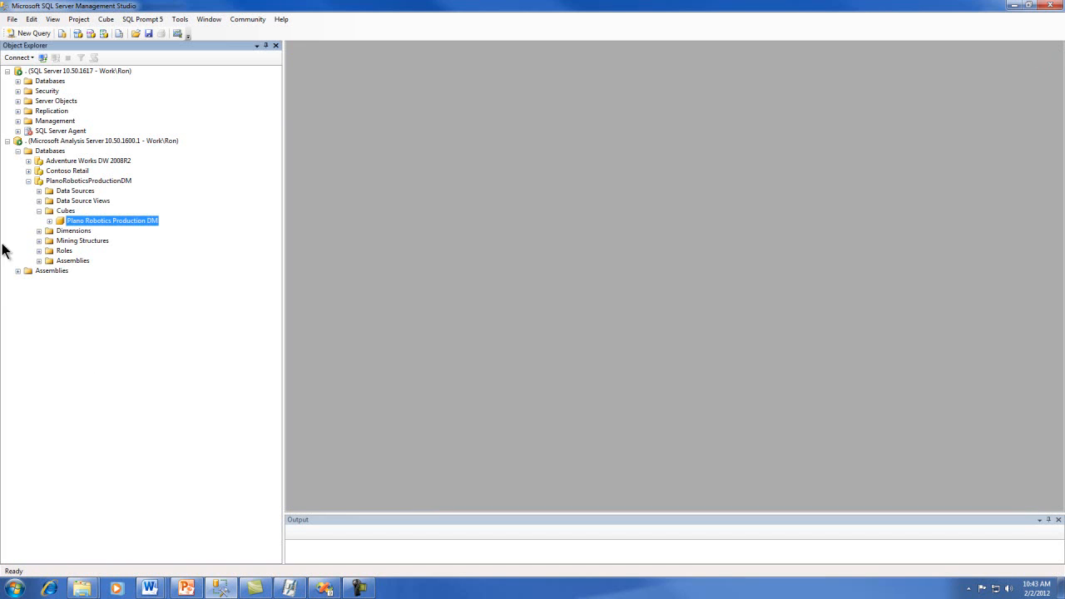
pyautogui.click(28, 180)
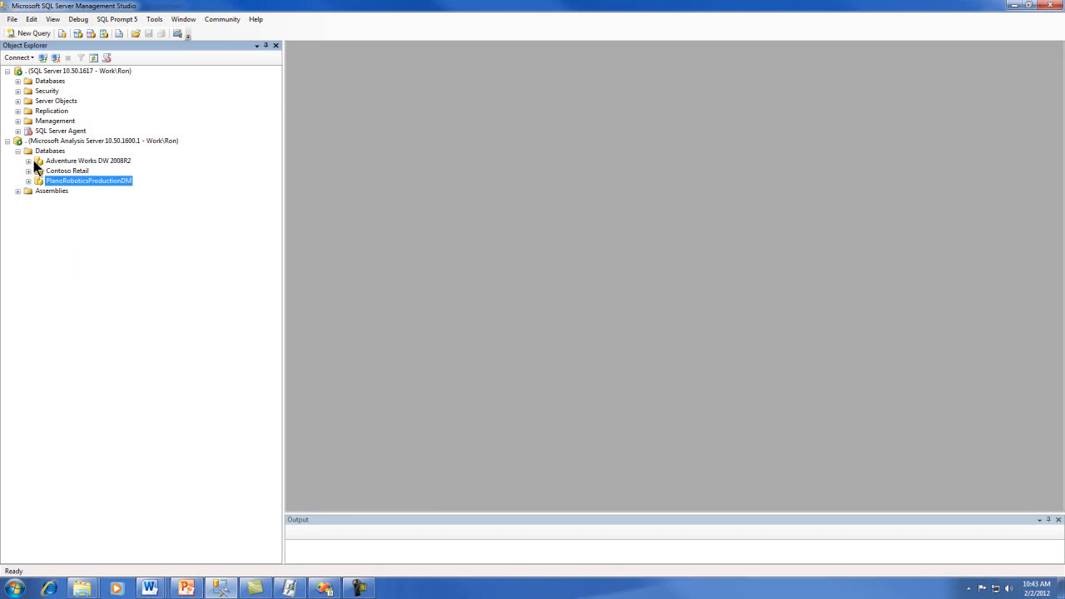
pyautogui.click(28, 160)
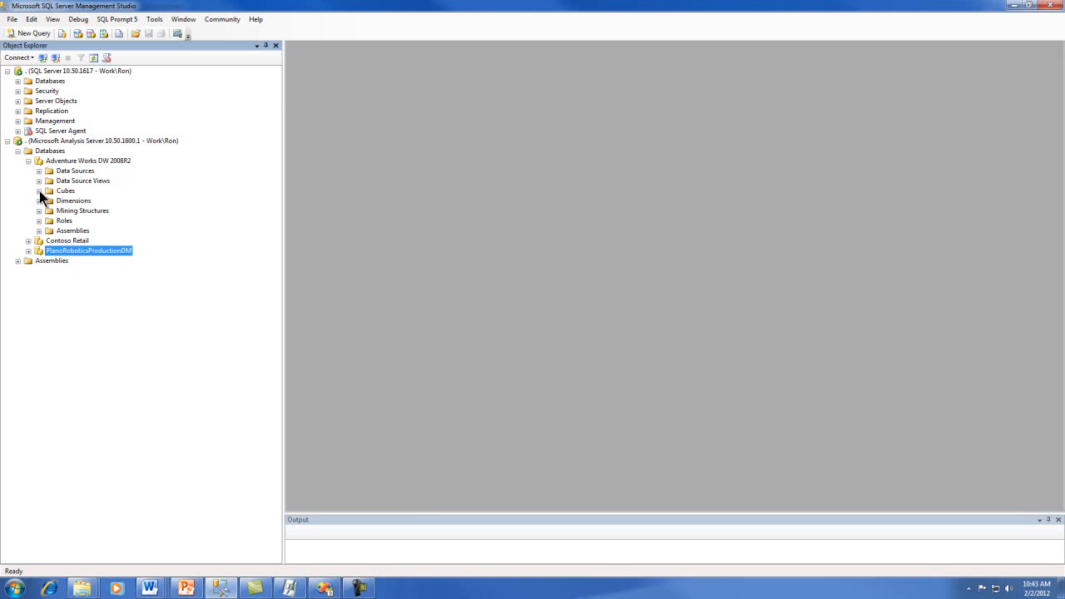
pyautogui.click(38, 191)
pyautogui.rightClick(88, 201)
pyautogui.click(98, 207)
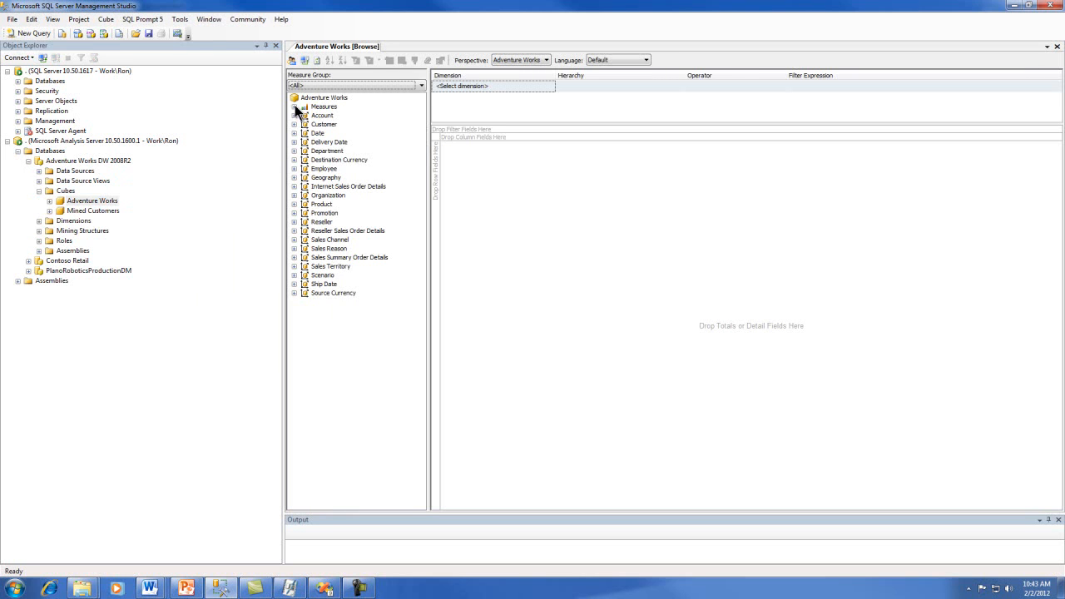
# Step: Add the Internet Sales Amount measure from the Internet Sales folder to the data area
pyautogui.click(293, 106)
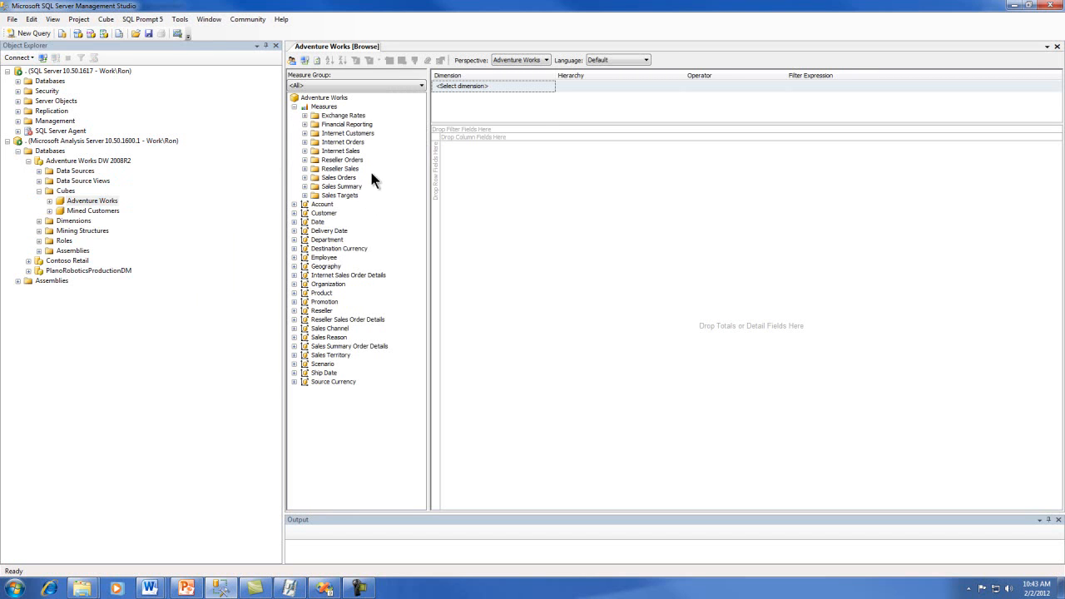
pyautogui.click(305, 150)
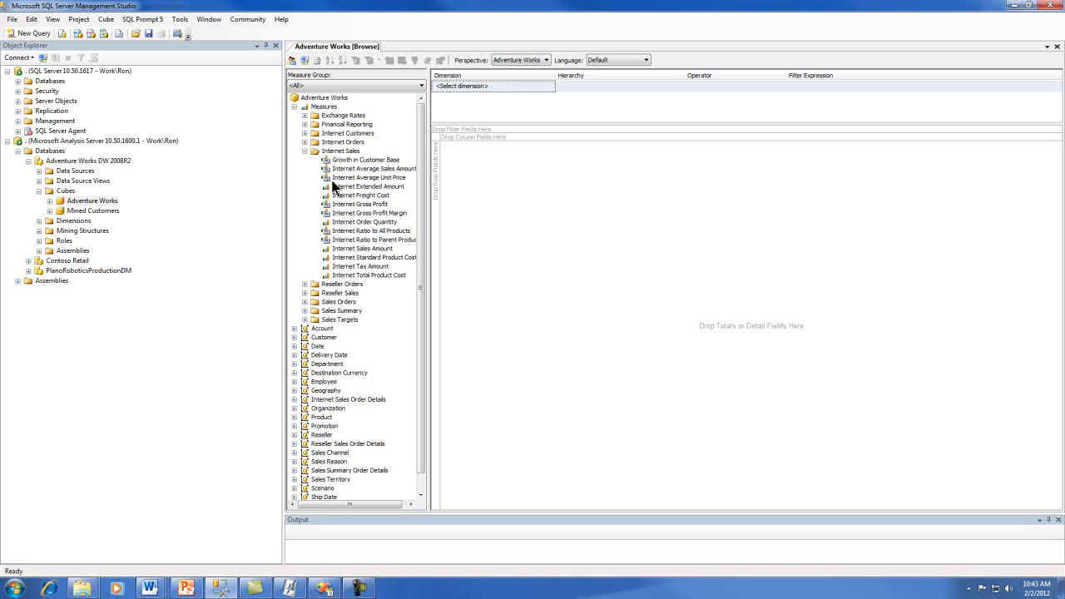
pyautogui.rightClick(344, 248)
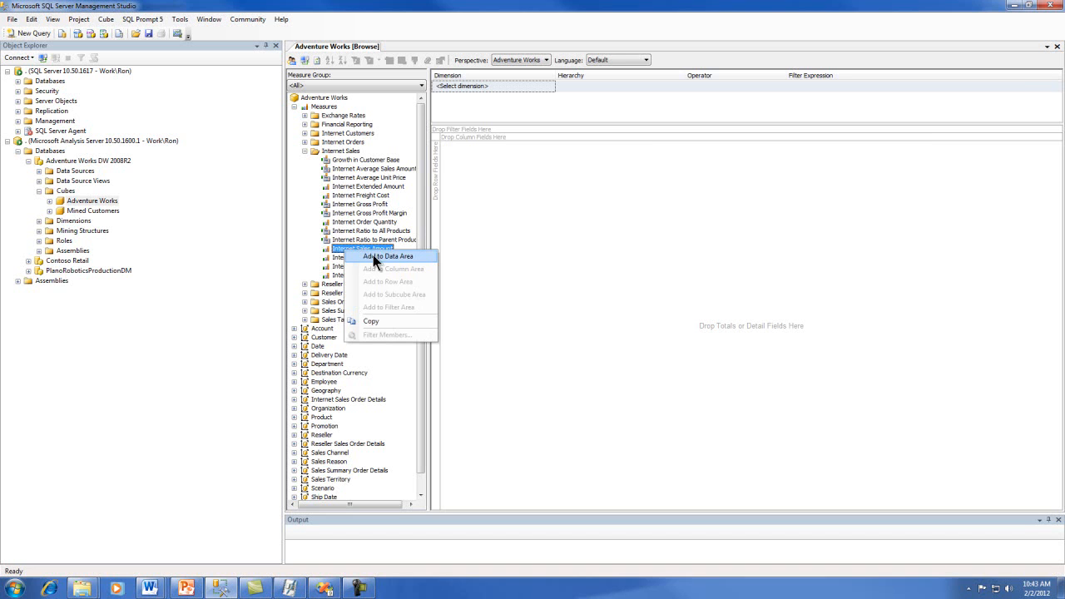
pyautogui.click(373, 254)
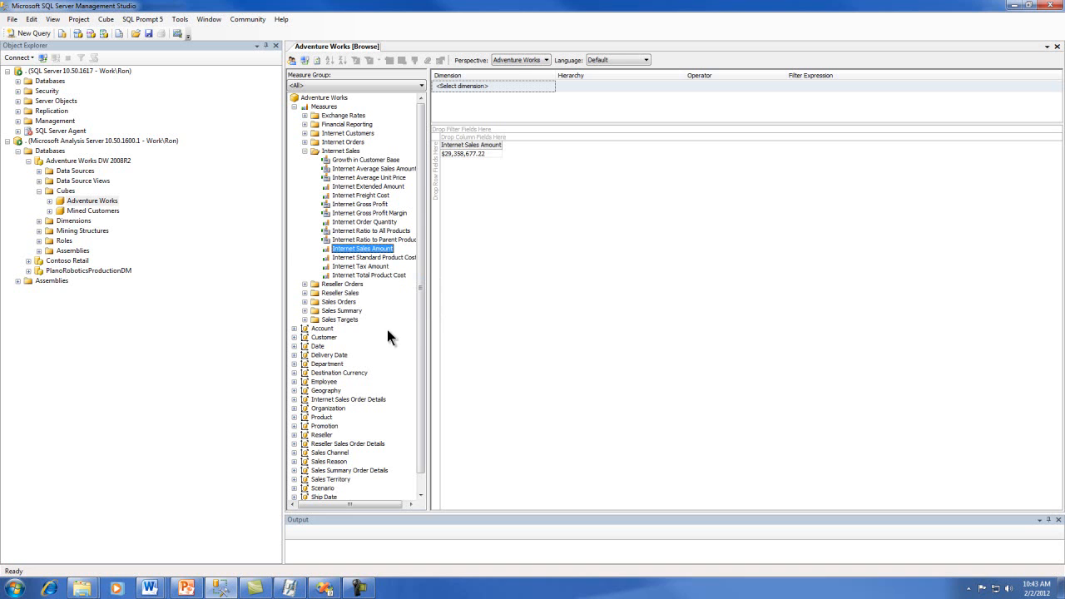
# Step: Add the Date.Calendar hierarchy to the row area and expand CY 2005 to its semester level
pyautogui.click(294, 336)
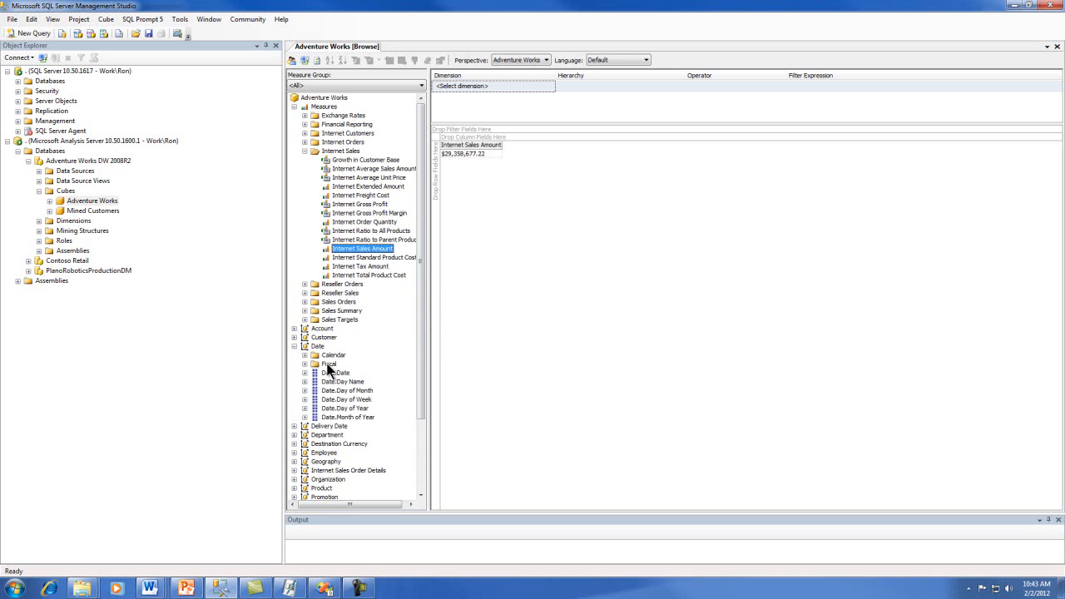
pyautogui.click(305, 355)
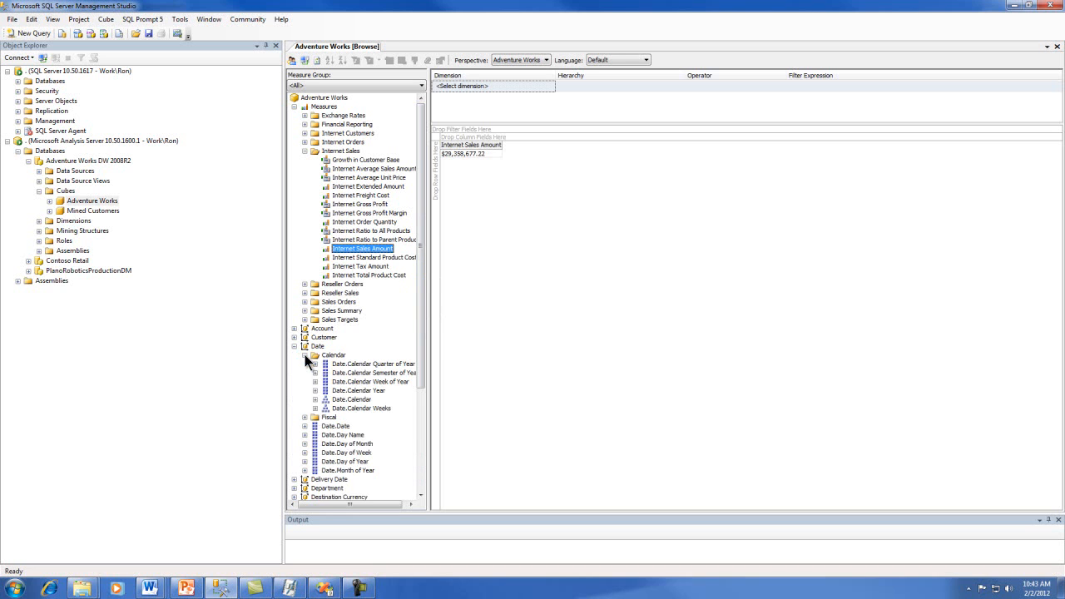
pyautogui.rightClick(344, 400)
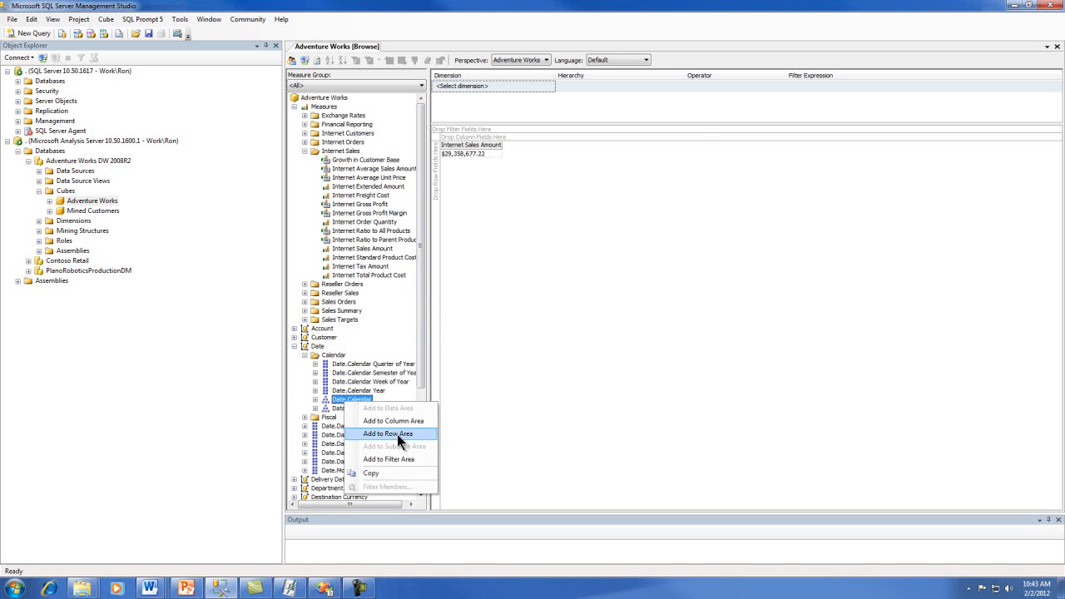
pyautogui.click(397, 435)
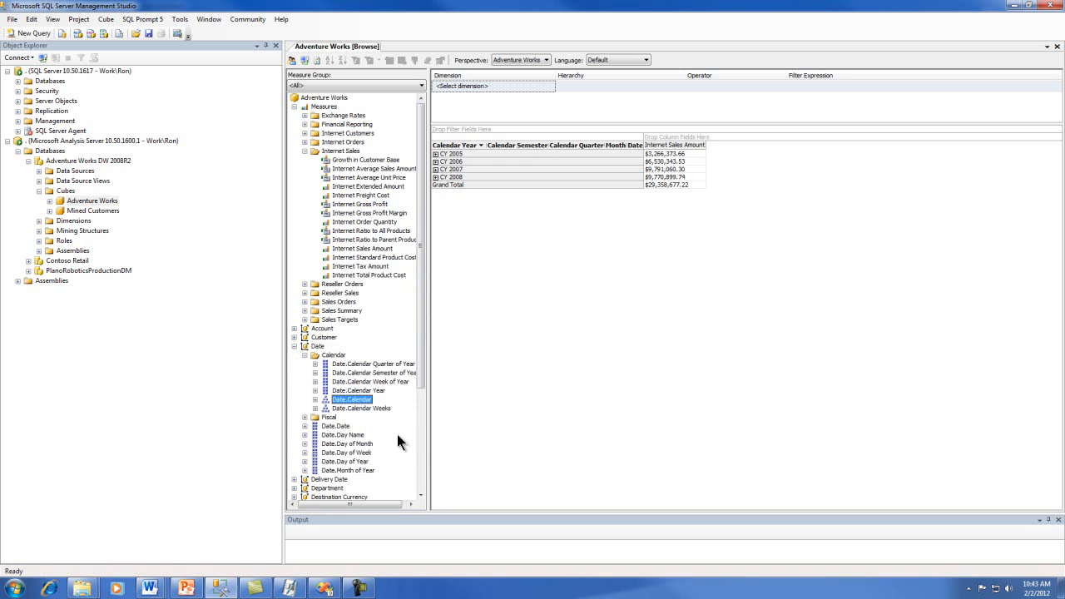
pyautogui.click(435, 153)
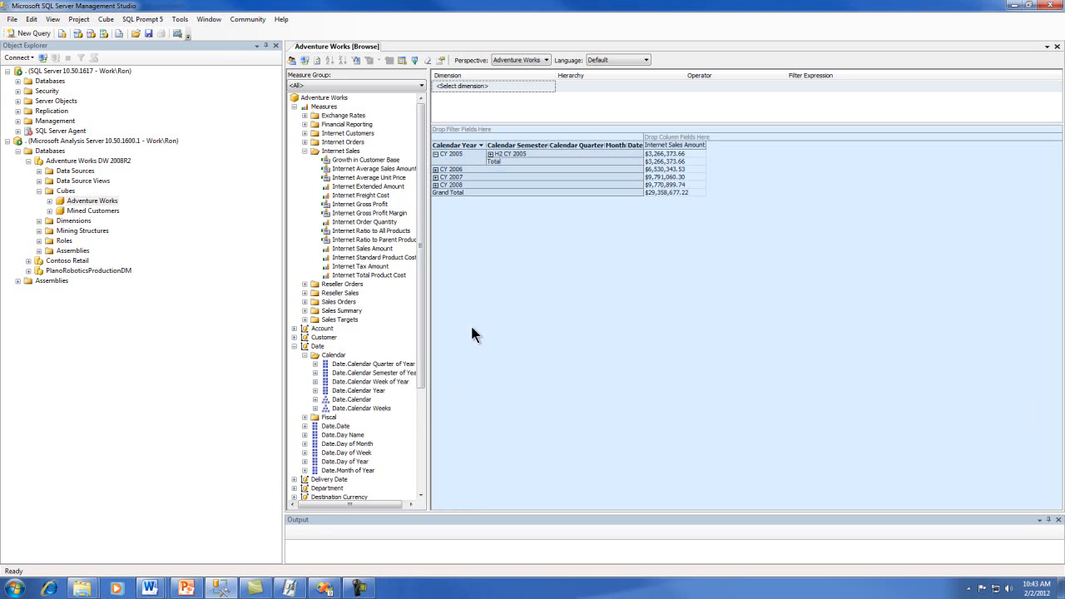
# Step: Switch to the Adventure Works project in Visual Studio and add Internet Sales Amount to the cube browser's data area
pyautogui.click(326, 587)
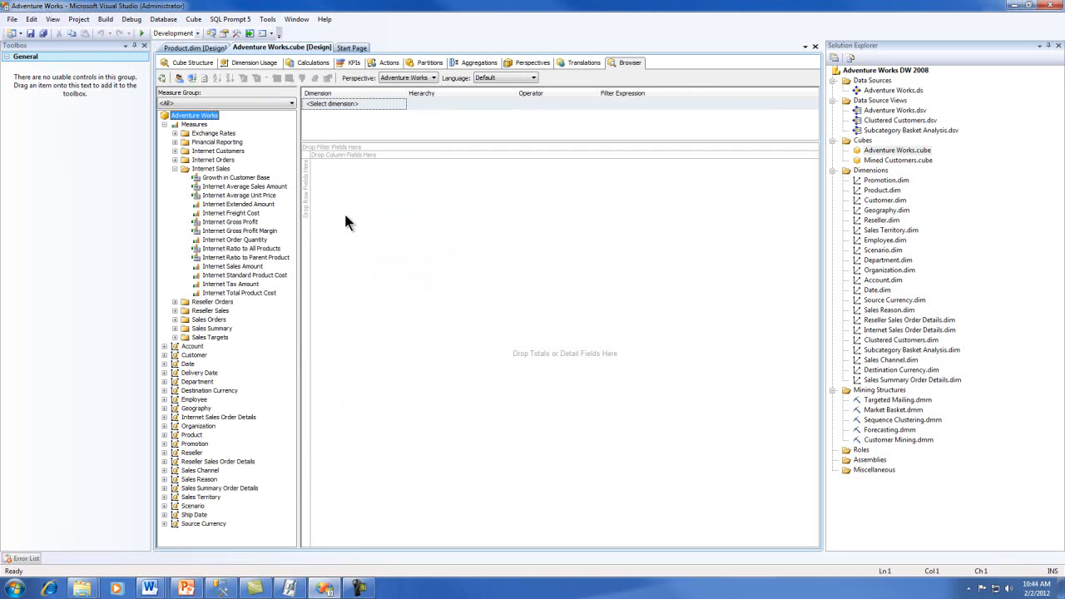
pyautogui.click(861, 150)
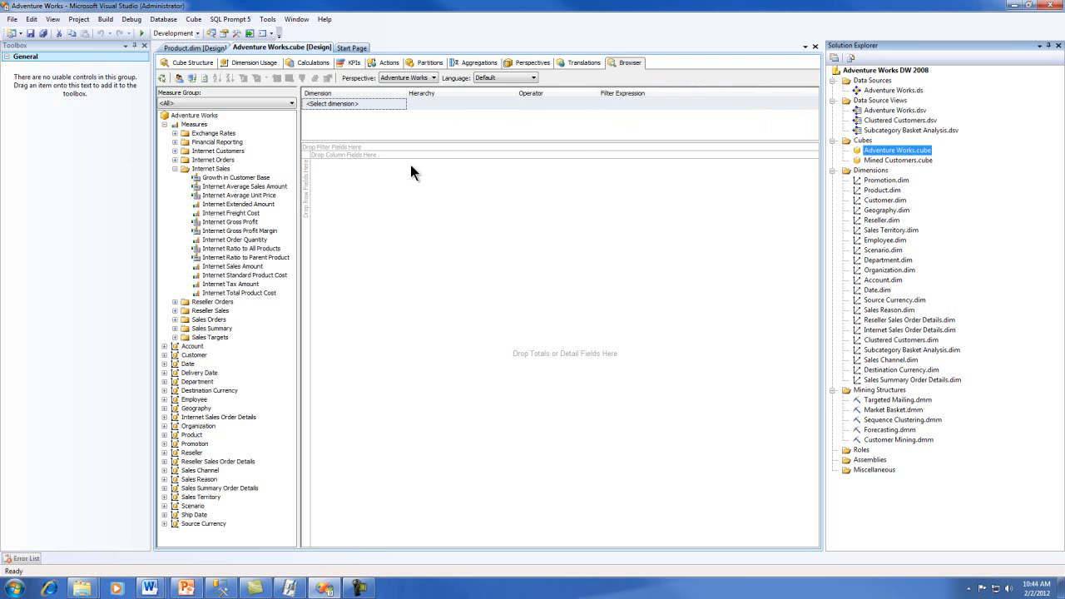
pyautogui.rightClick(218, 266)
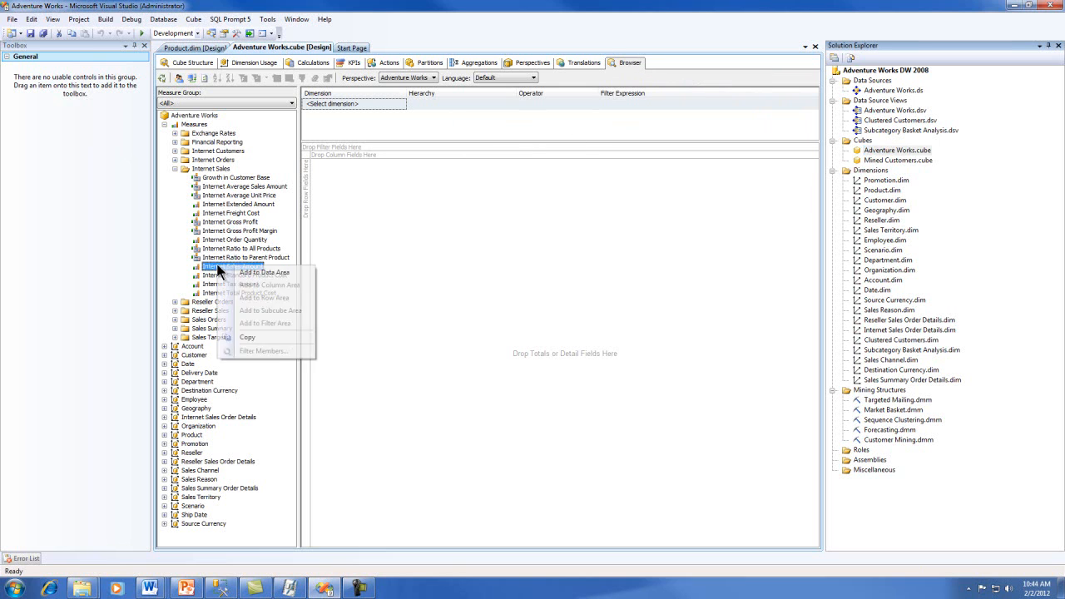
pyautogui.click(250, 273)
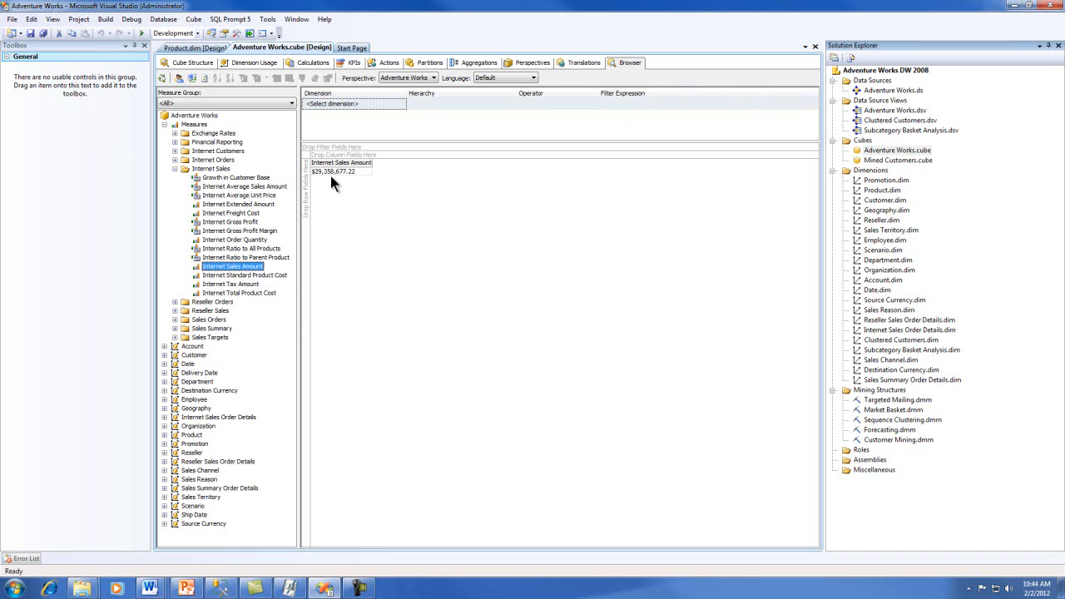
# Step: Add the Date.Fiscal hierarchy to the row area and expand FY 2006 to its semester level
pyautogui.click(164, 363)
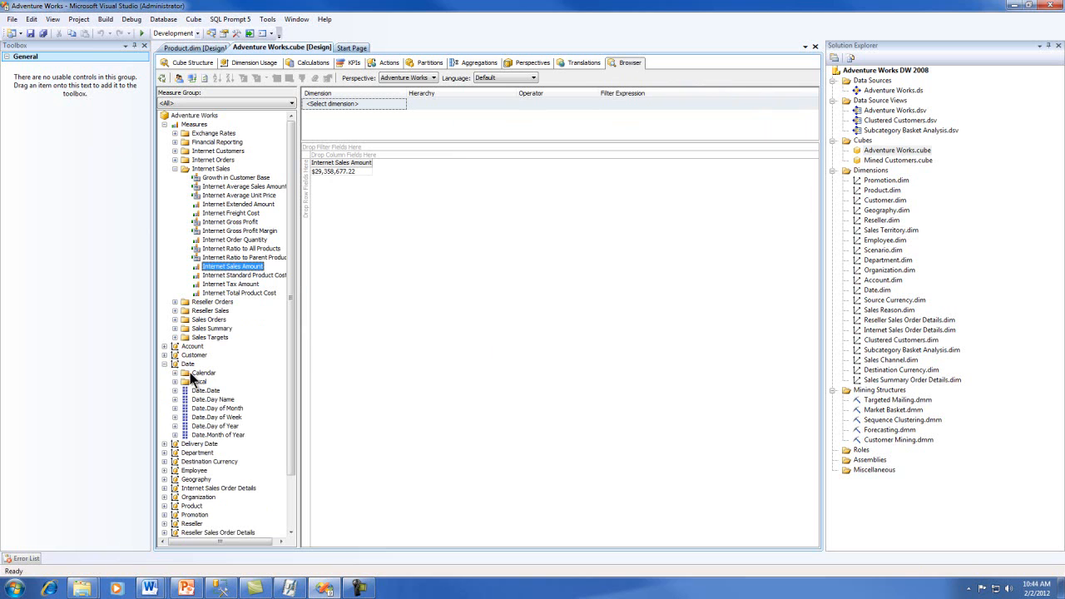
pyautogui.click(174, 382)
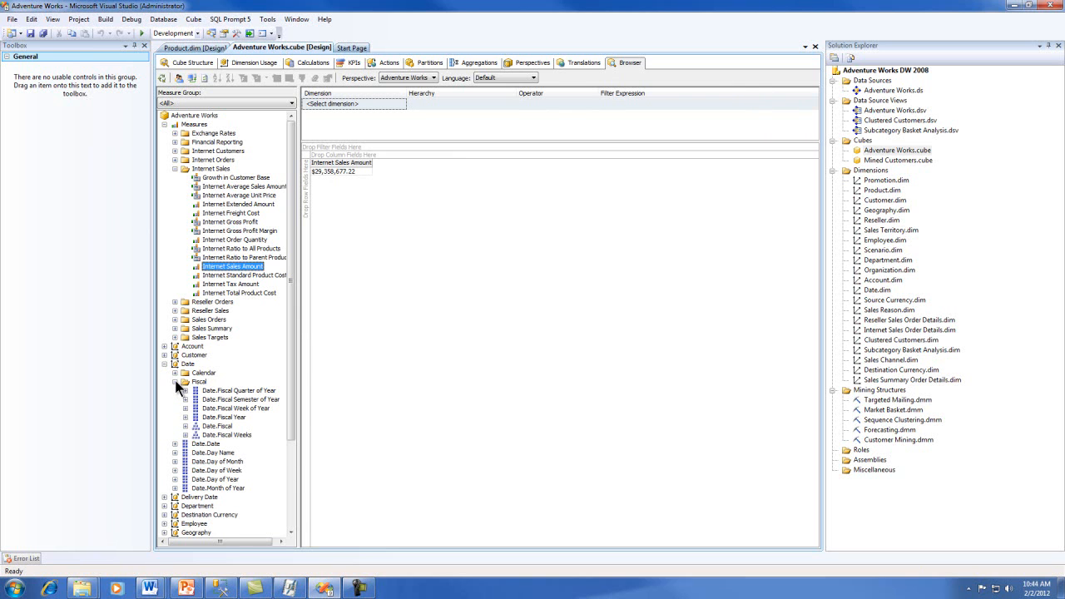
pyautogui.rightClick(207, 426)
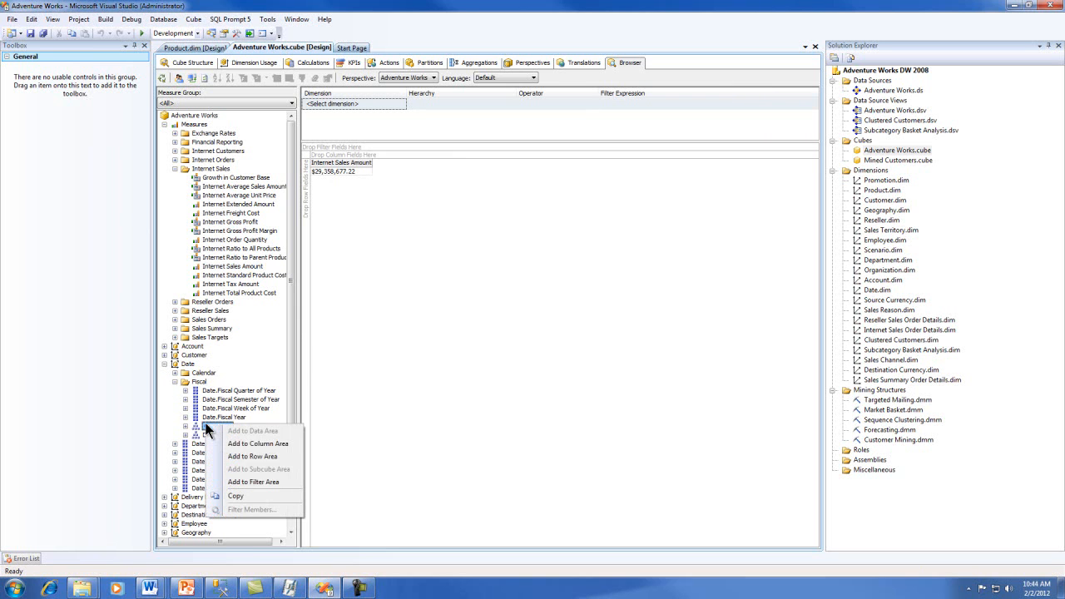
pyautogui.click(245, 455)
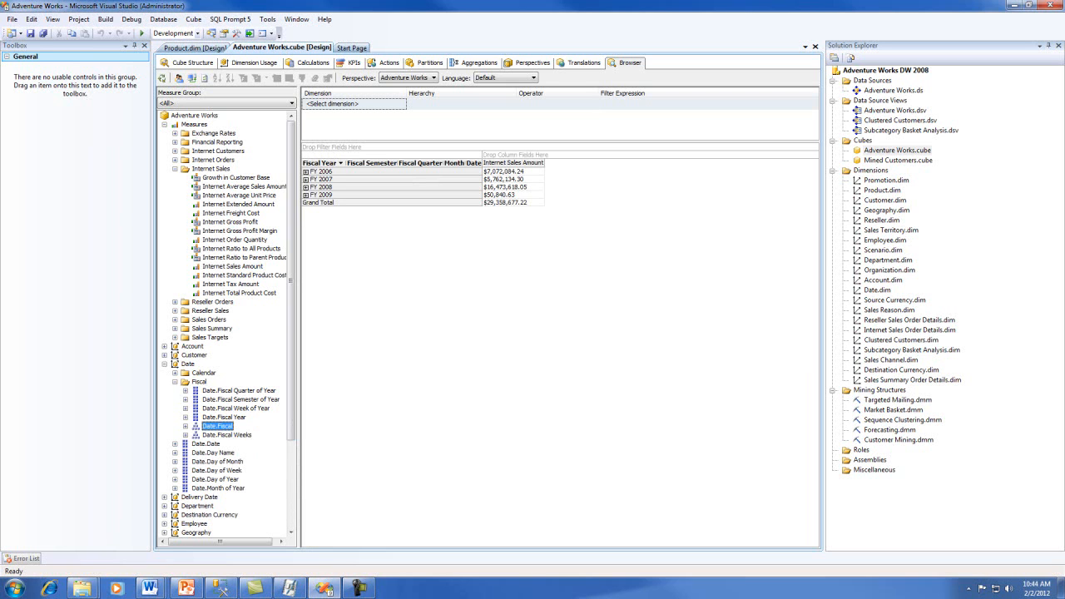
pyautogui.click(305, 171)
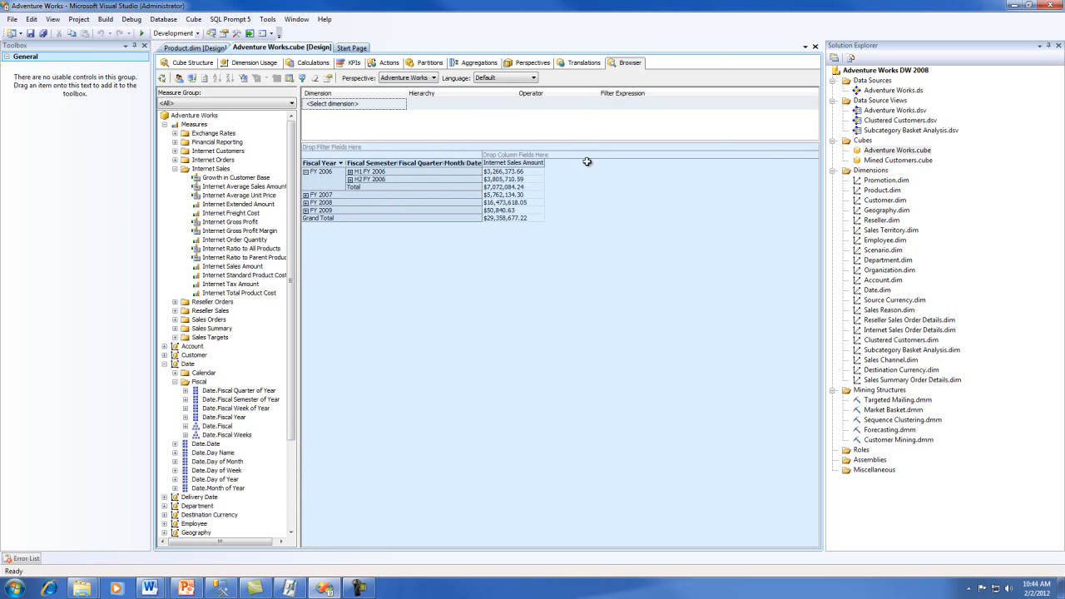
# Step: Examine the Adventure Works cube's structure, including the Reseller Sales measures, and its dimension usage by measure group
pyautogui.click(193, 63)
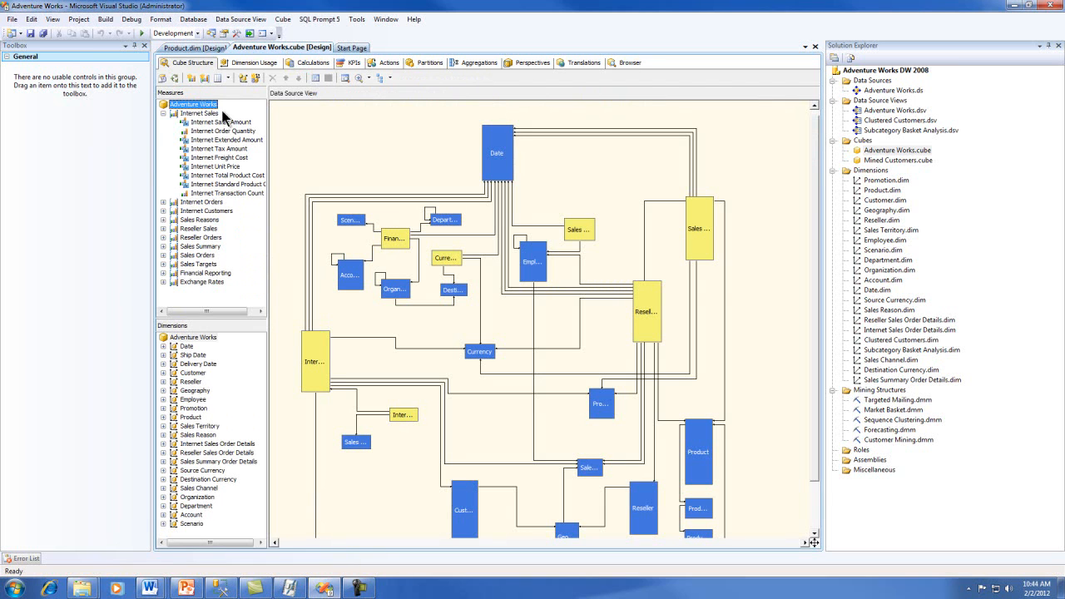
pyautogui.click(884, 151)
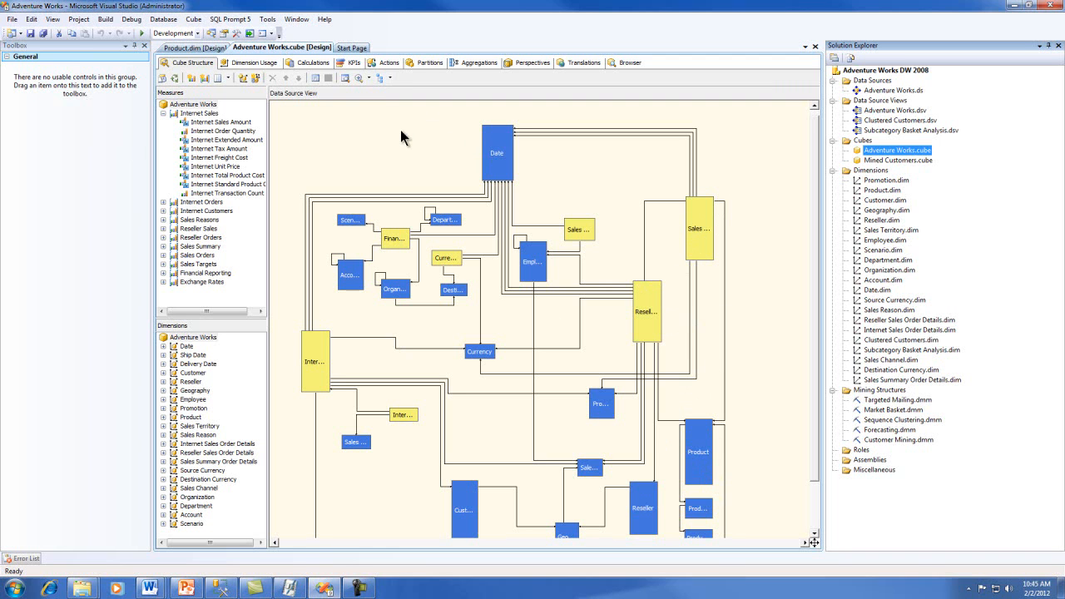
pyautogui.click(248, 65)
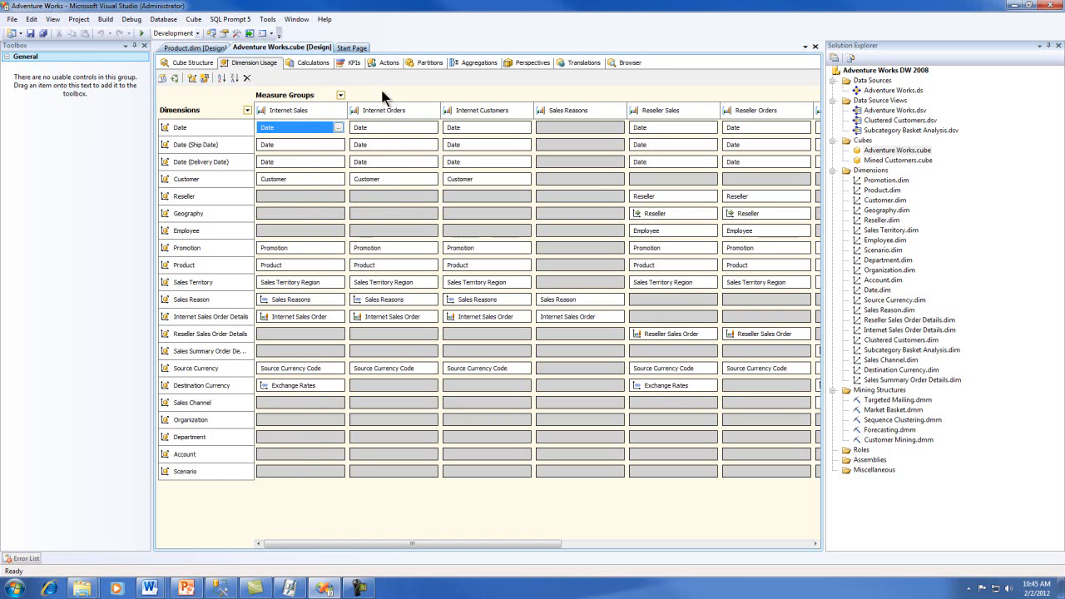
pyautogui.click(188, 67)
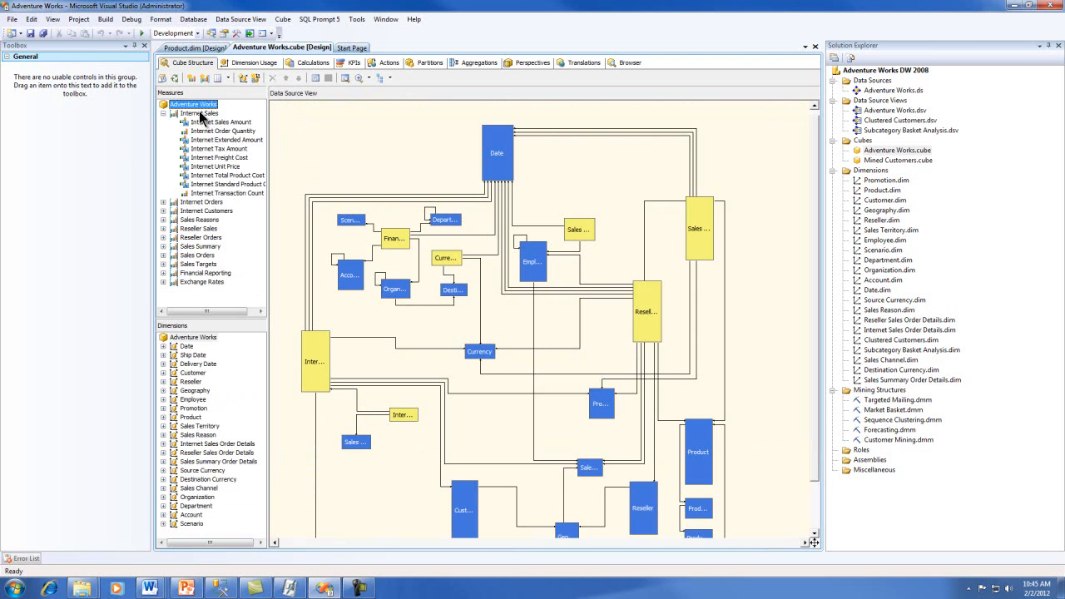
pyautogui.click(163, 231)
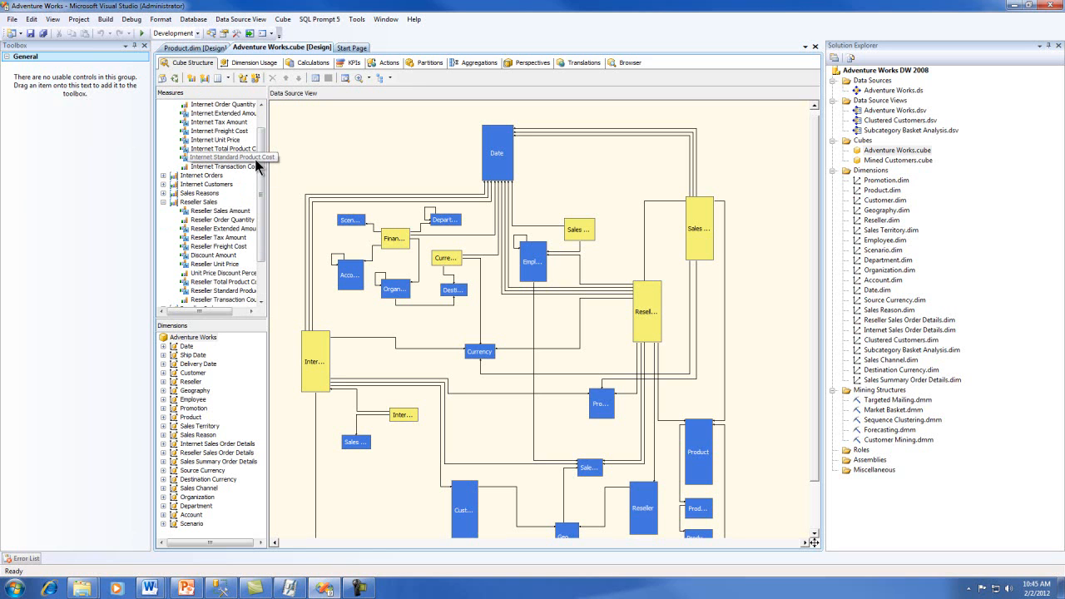
pyautogui.click(249, 64)
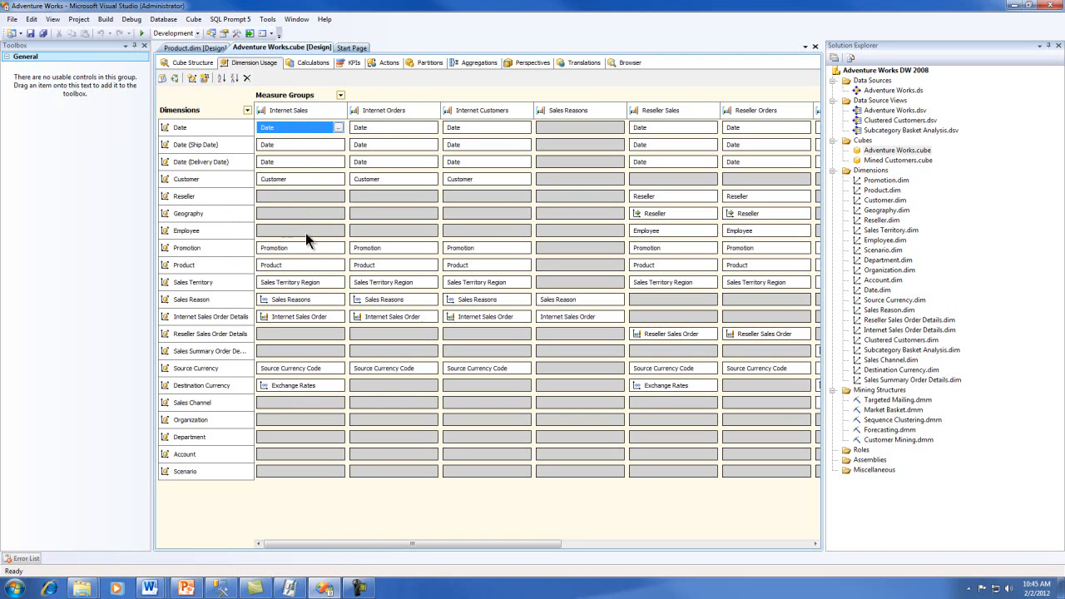
# Step: Switch to SQL Server Management Studio, clear the cube browser's results and add Internet Sales Amount to the data area
pyautogui.click(220, 588)
pyautogui.rightClick(593, 239)
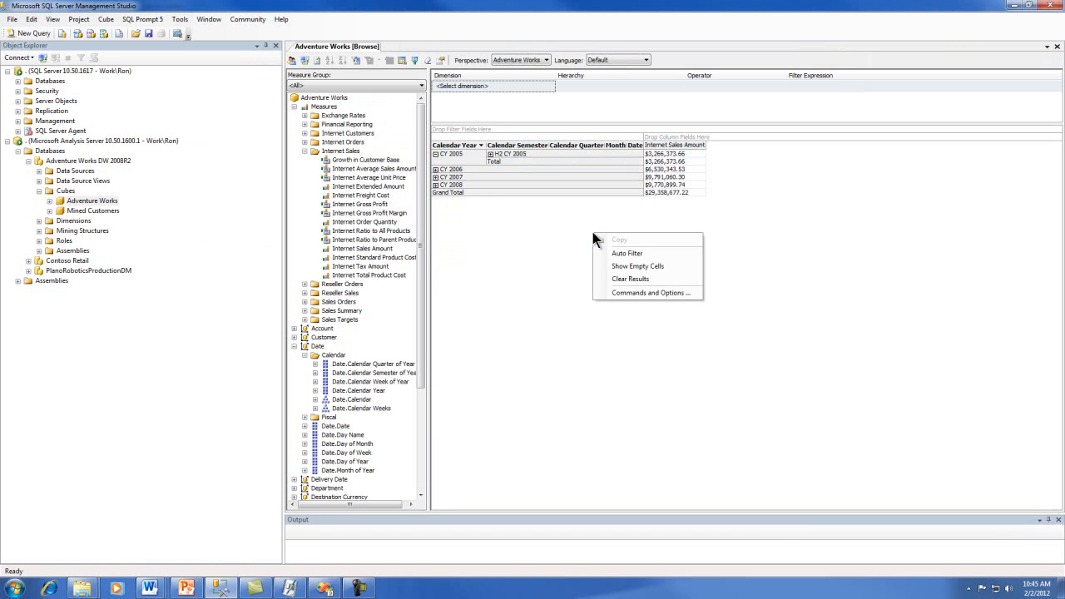
pyautogui.click(623, 279)
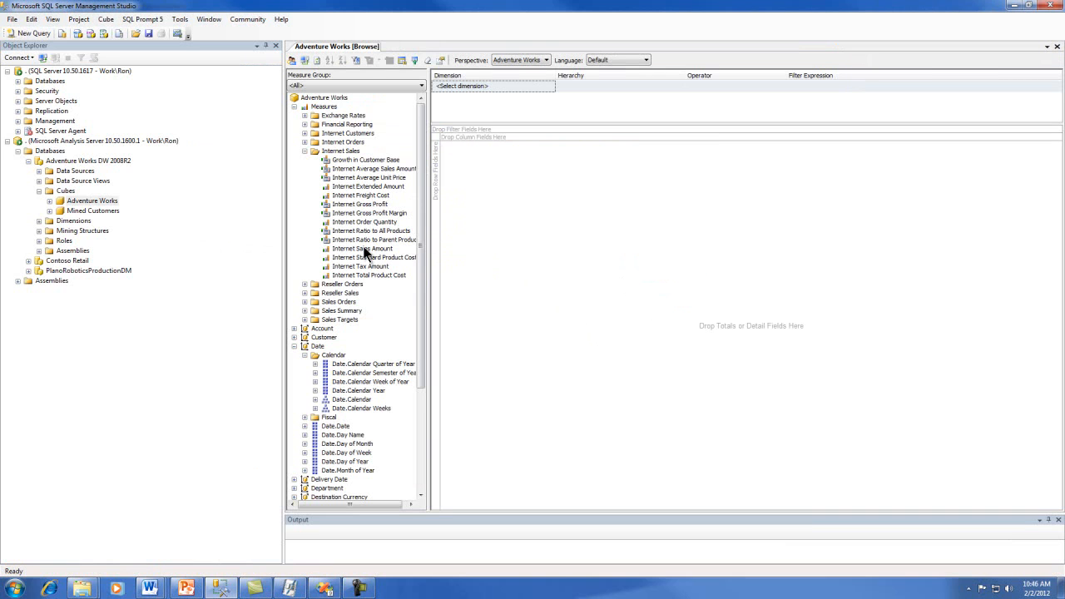
pyautogui.rightClick(364, 248)
pyautogui.click(412, 254)
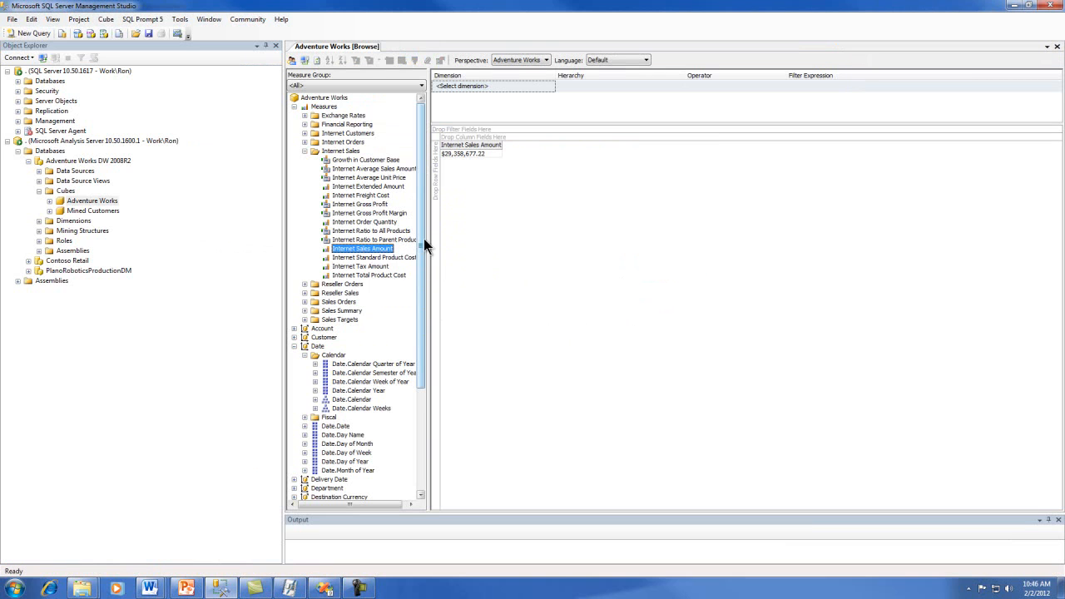
# Step: Add the Employee dimension's Employee Department hierarchy to the row area and expand Human Resources to its job titles
pyautogui.moveTo(417, 237); pyautogui.dragTo(422, 369)
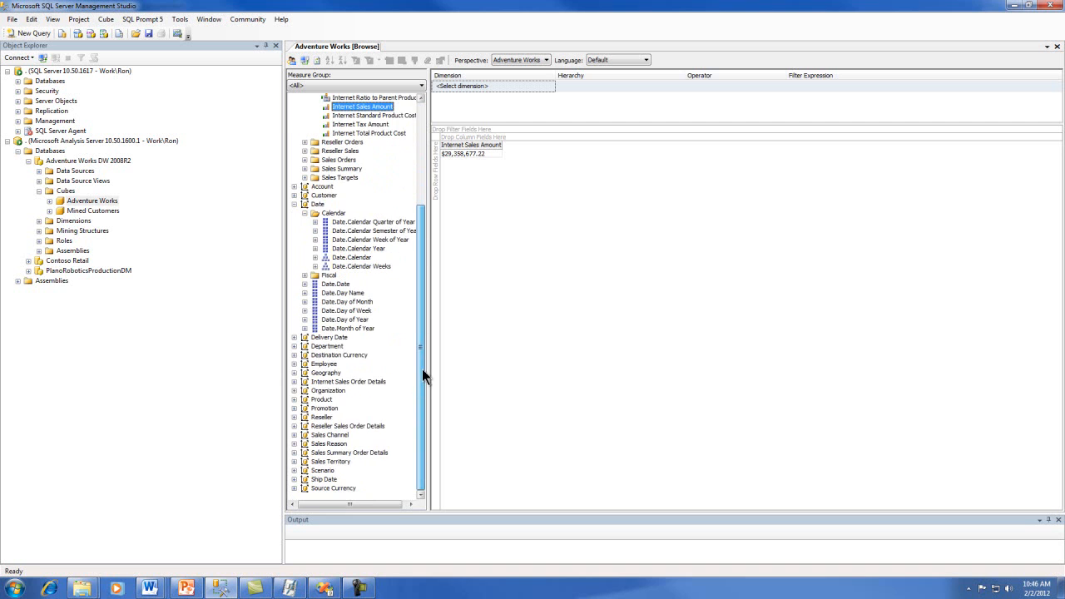
pyautogui.click(294, 364)
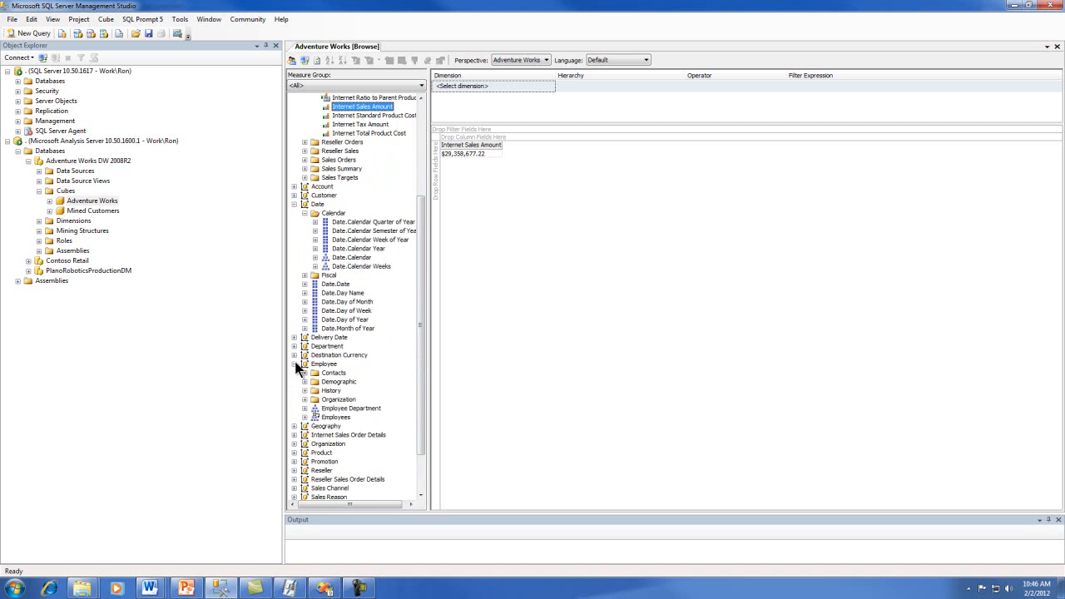
pyautogui.rightClick(337, 411)
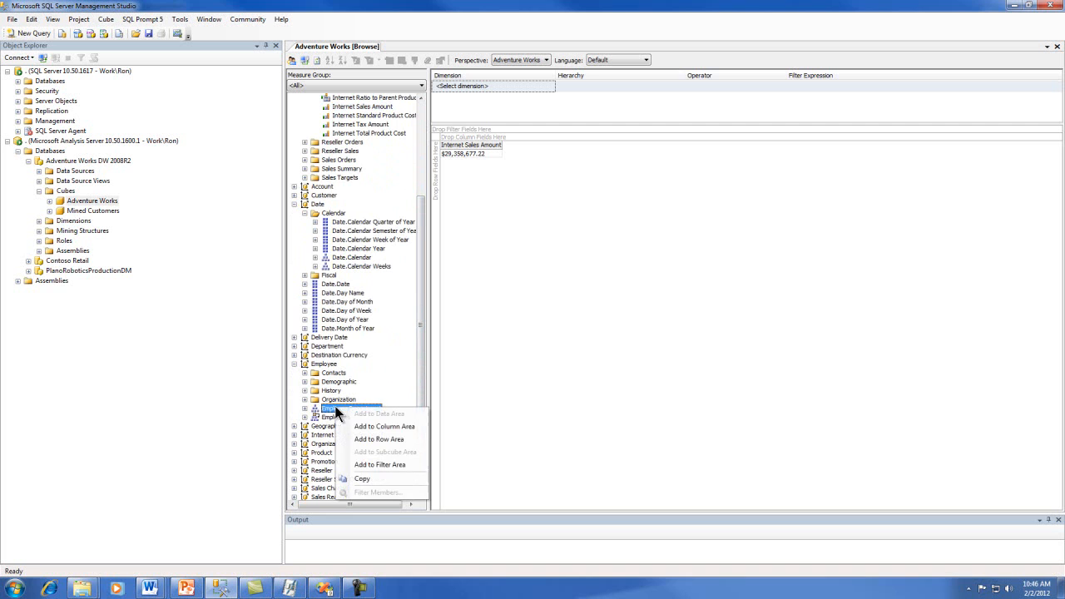
pyautogui.click(372, 436)
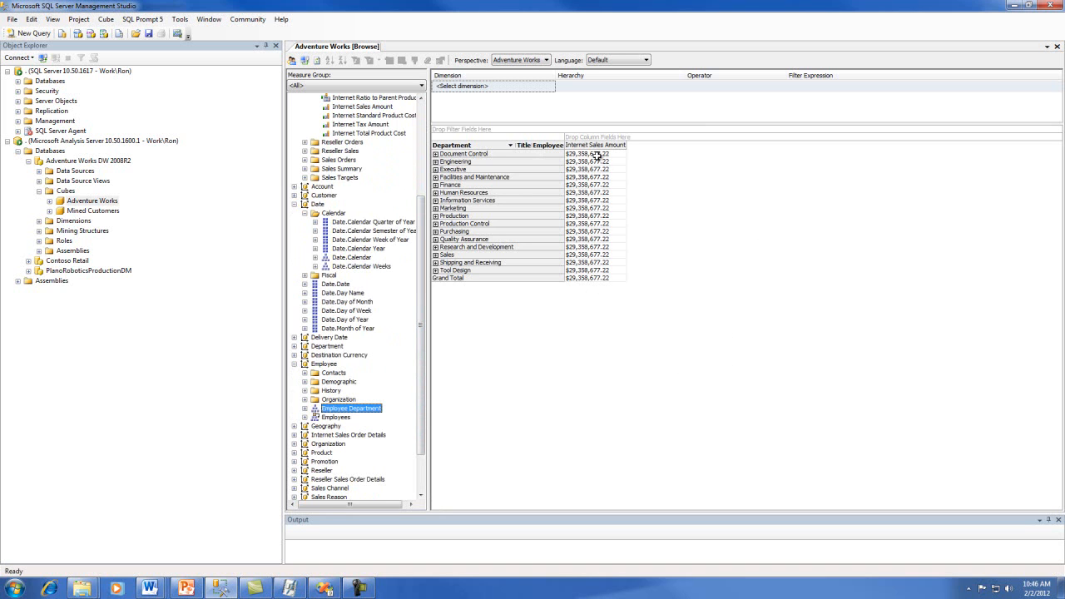
pyautogui.click(435, 193)
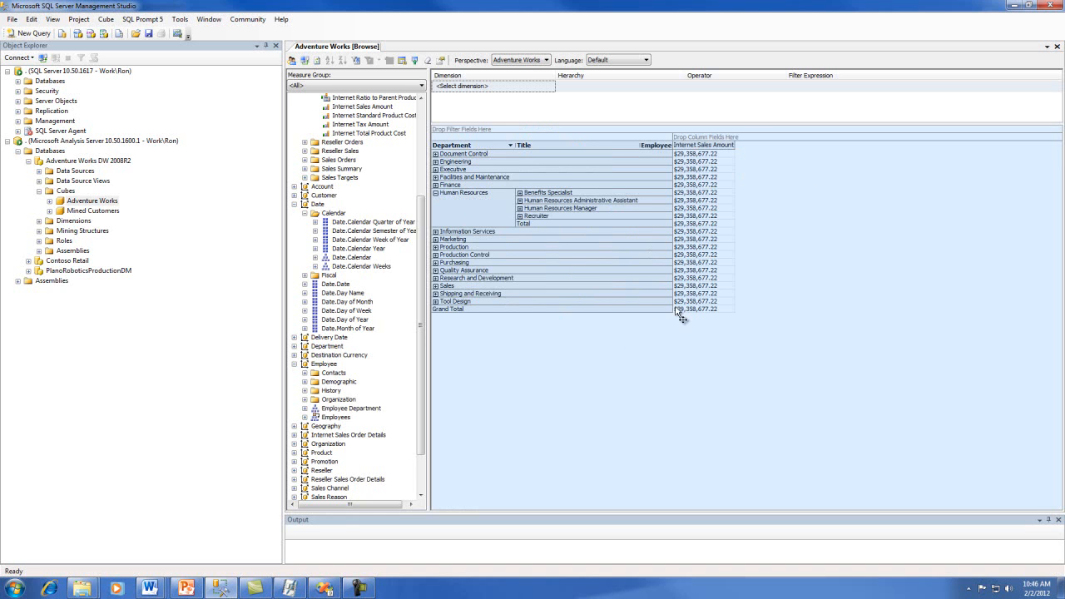
# Step: Return to the Visual Studio cube project and view the Internet Average Unit Price calculation's expression
pyautogui.click(324, 588)
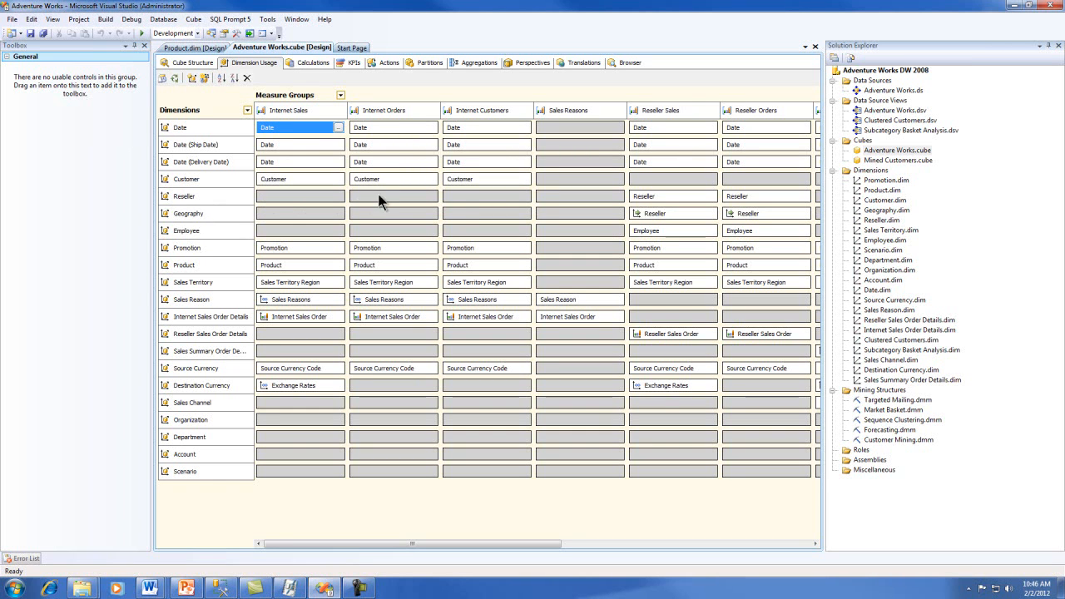
pyautogui.click(308, 63)
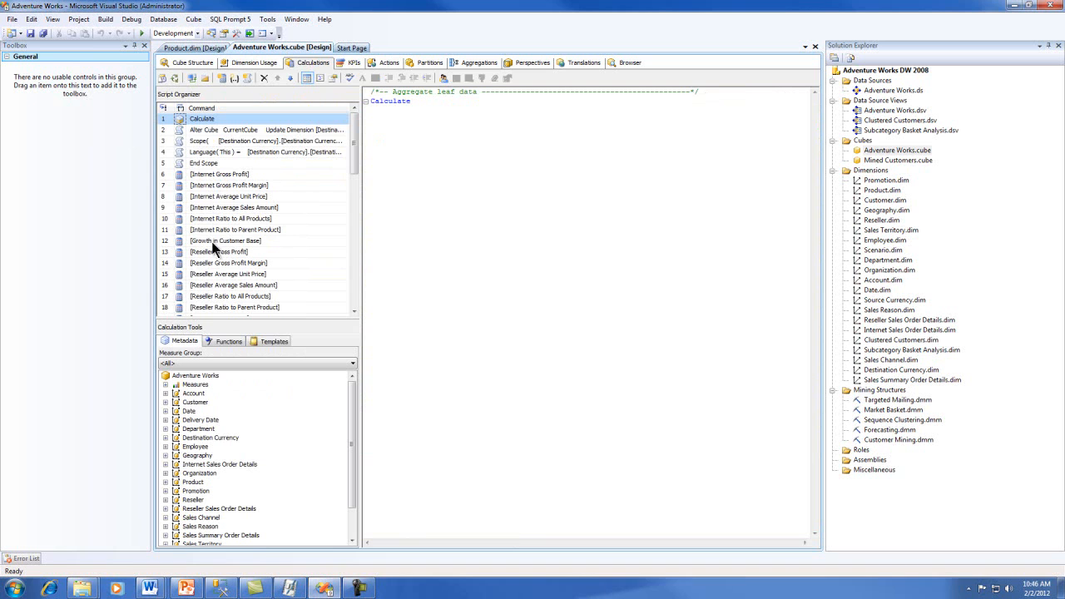
pyautogui.click(204, 195)
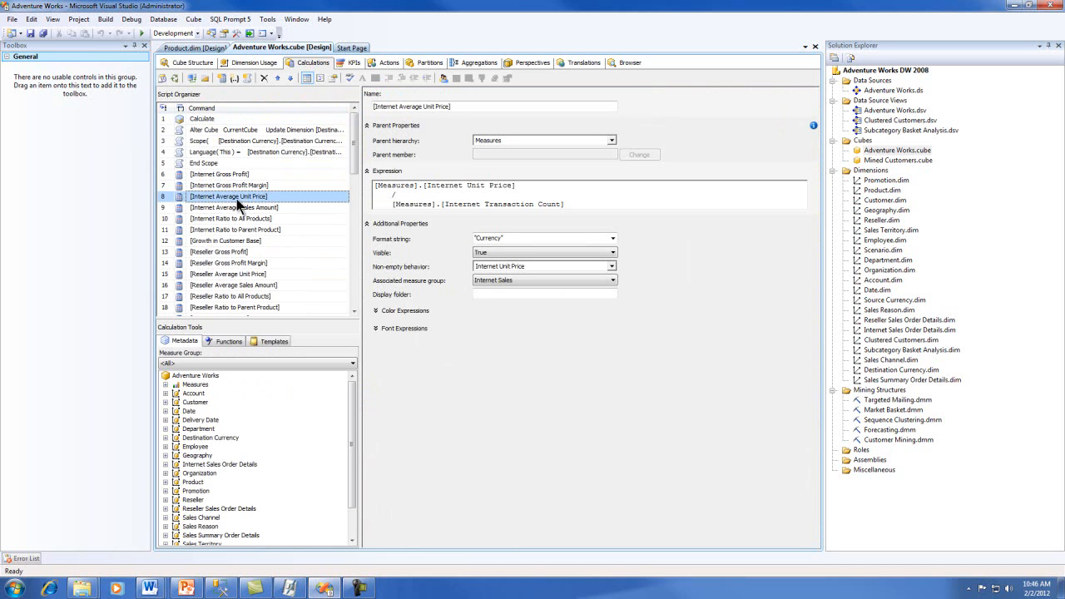
# Step: Review the cube's structure, calculations, KPIs and actions, and return to browsing its data
pyautogui.click(183, 64)
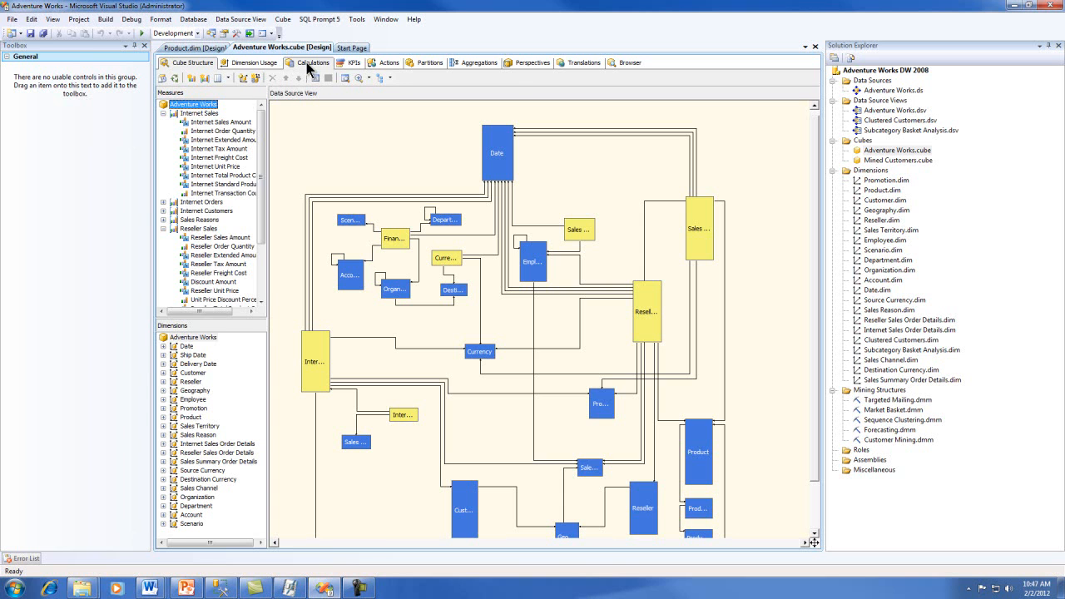
pyautogui.click(309, 64)
pyautogui.click(352, 63)
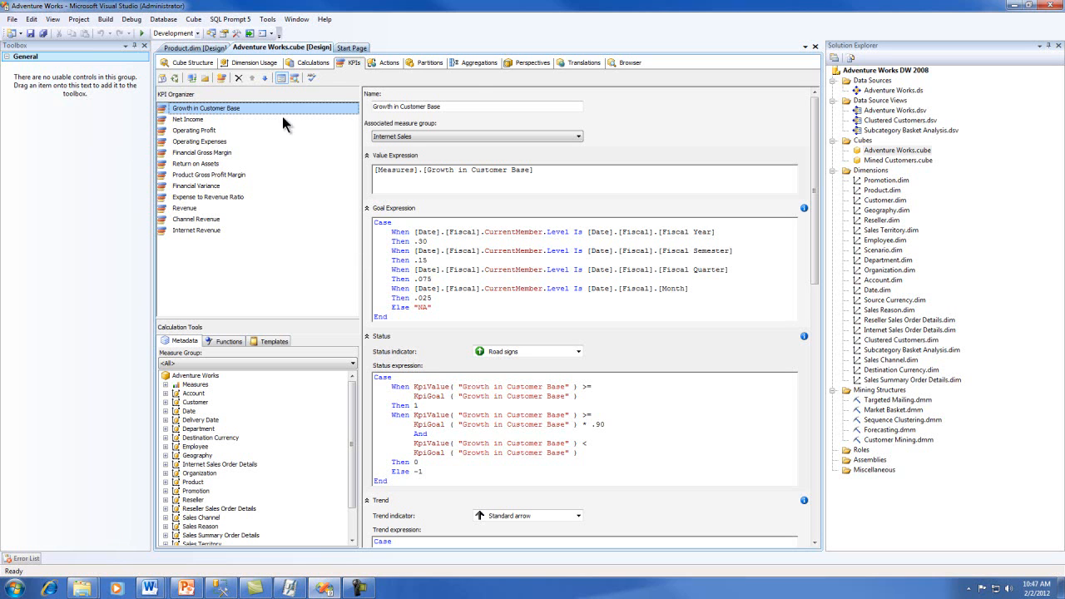
pyautogui.click(387, 64)
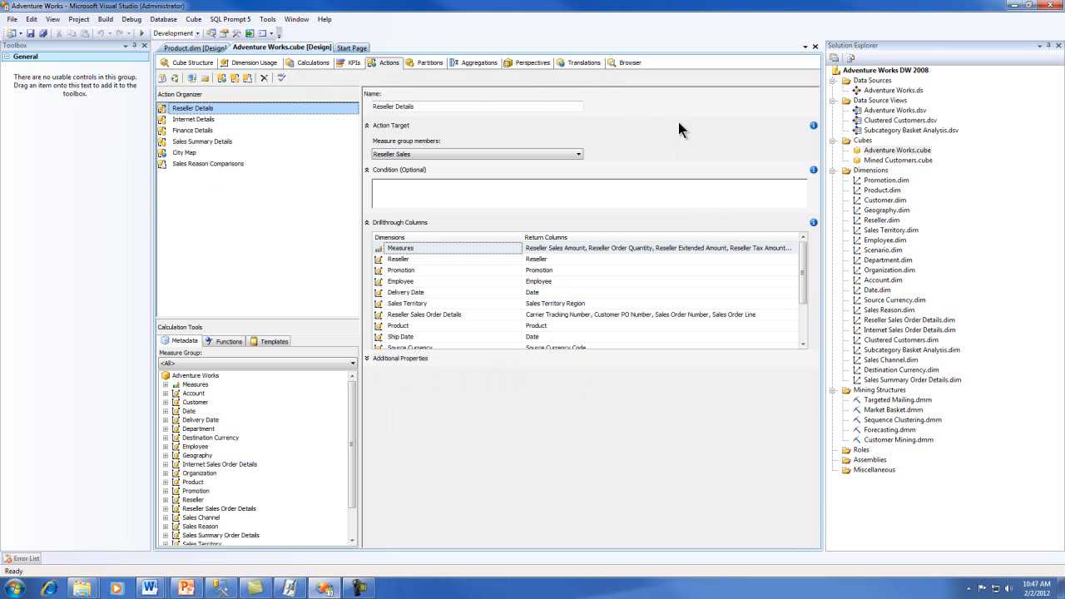
pyautogui.click(628, 65)
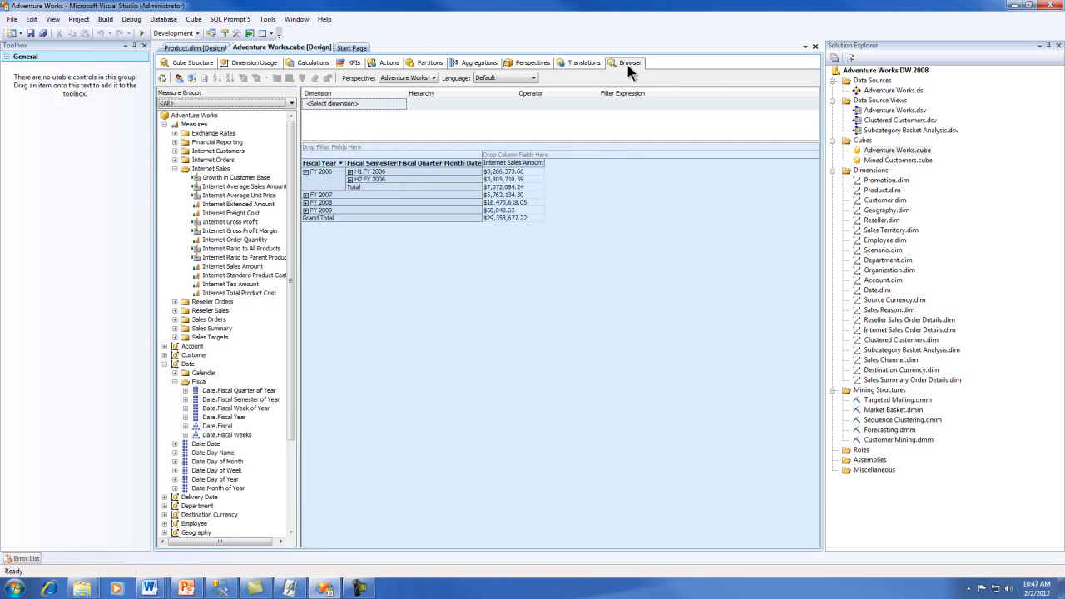